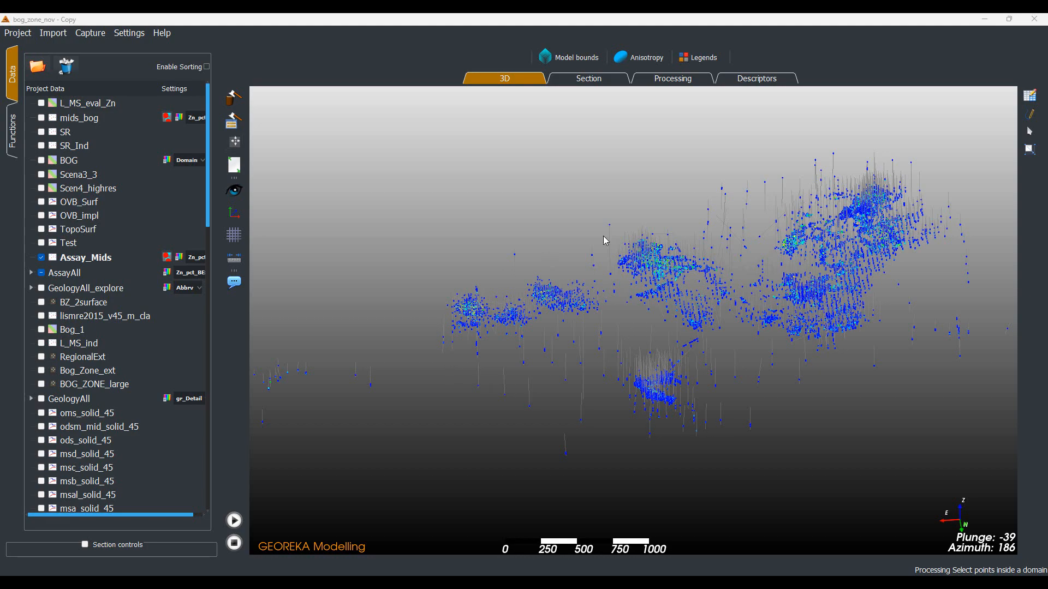
Examine the Assay_Mids points and drillholes in the 3D view from several angles
{"action": "left_click_drag", "start_coordinate": [793, 391], "coordinate": [665, 349]}
{"action": "scroll", "coordinate": [575, 370], "scroll_direction": "up", "scroll_amount": 3}
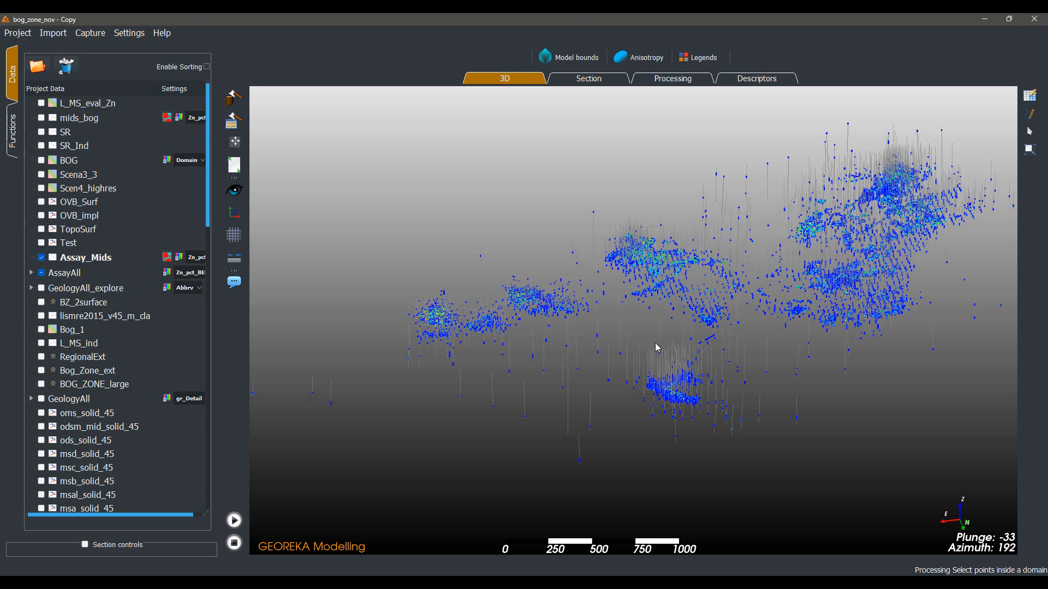
{"action": "left_click_drag", "start_coordinate": [657, 347], "coordinate": [611, 411]}
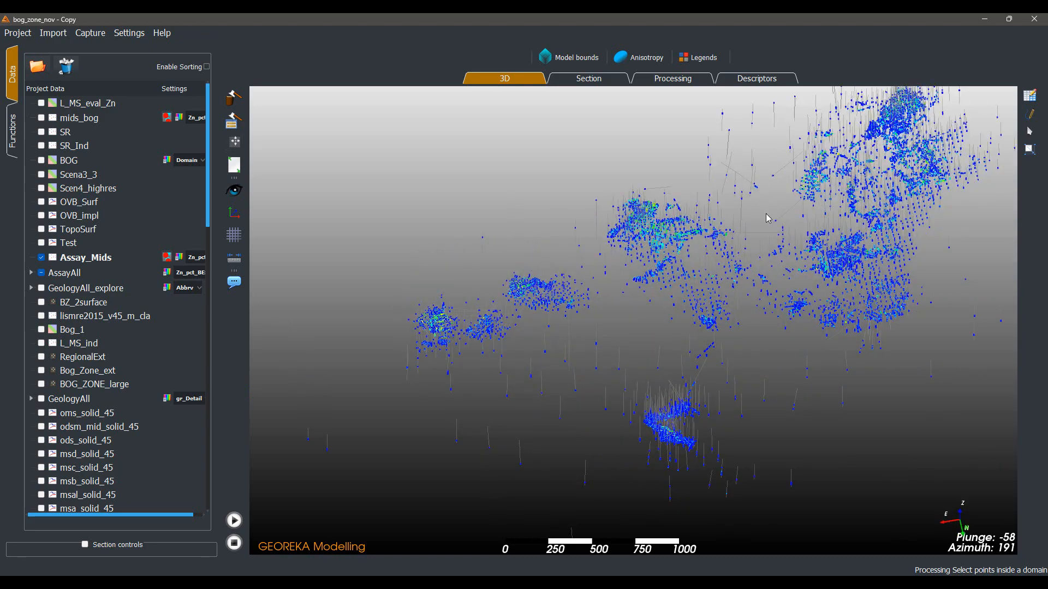
{"action": "scroll", "coordinate": [767, 218], "scroll_direction": "down", "scroll_amount": 3}
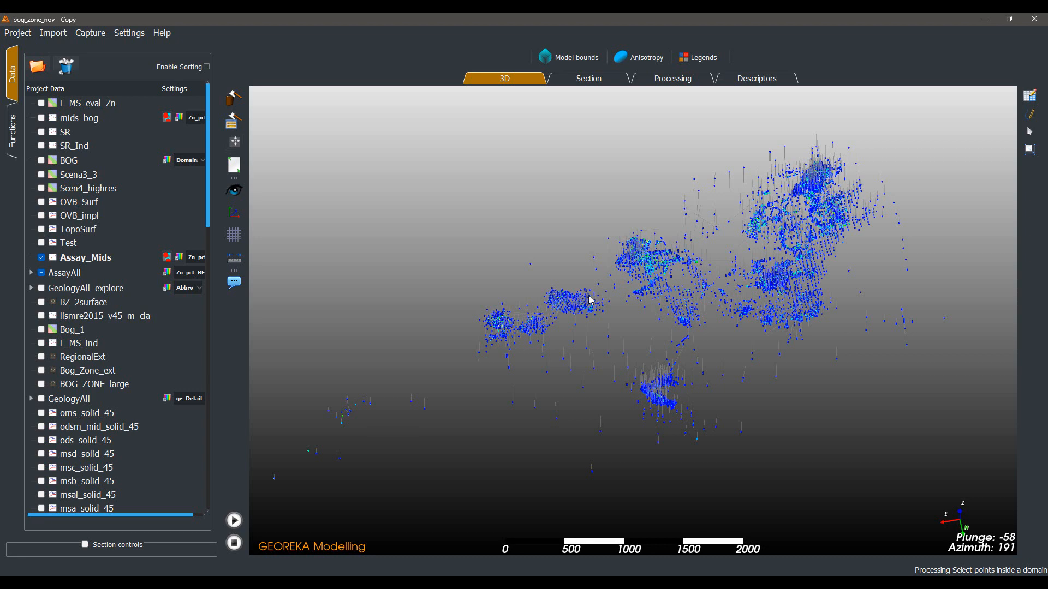
{"action": "left_click_drag", "start_coordinate": [590, 322], "coordinate": [584, 319]}
{"action": "scroll", "coordinate": [585, 318], "scroll_direction": "up", "scroll_amount": 2}
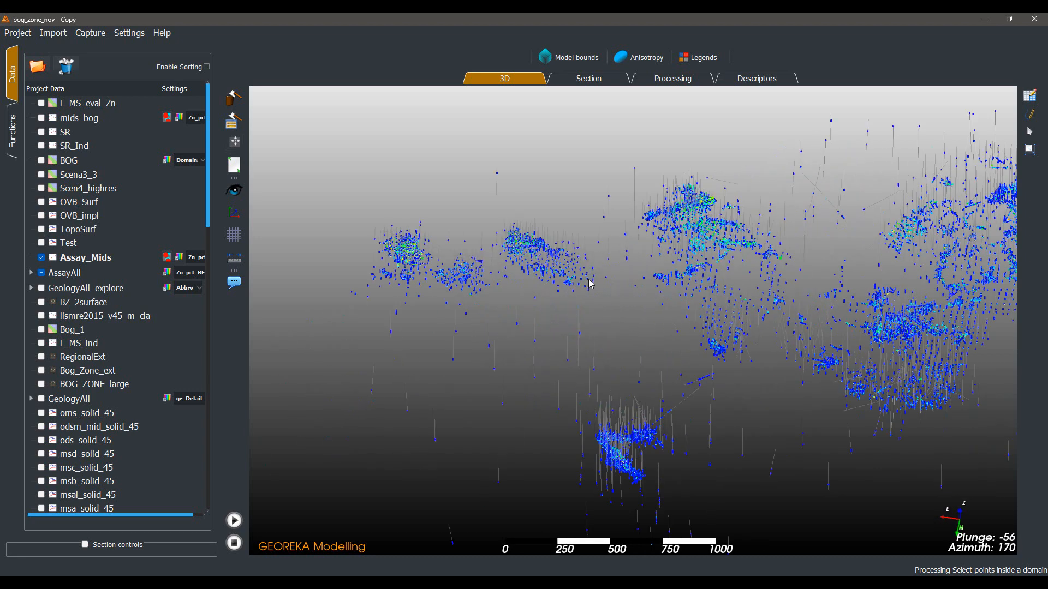
{"action": "scroll", "coordinate": [573, 306], "scroll_direction": "up", "scroll_amount": 2}
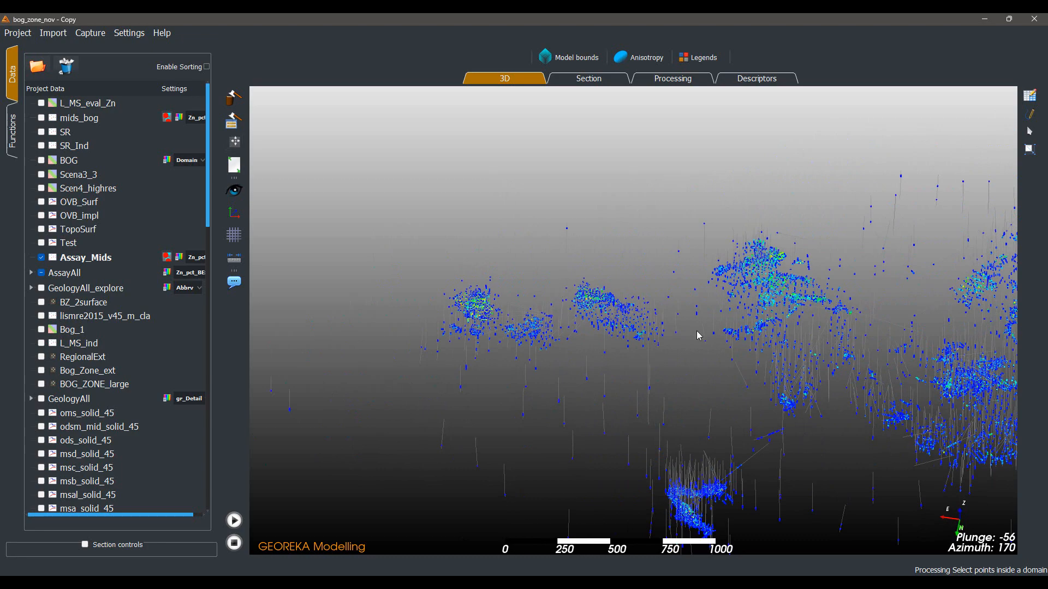
{"action": "scroll", "coordinate": [697, 332], "scroll_direction": "down", "scroll_amount": 2}
{"action": "left_click_drag", "start_coordinate": [613, 334], "coordinate": [642, 323]}
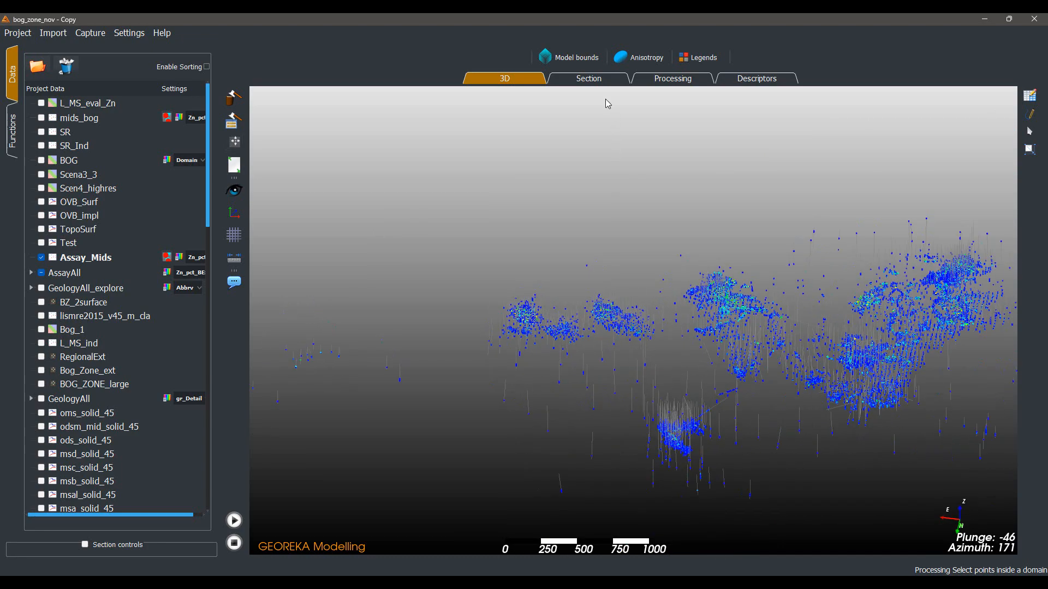
Show the model bounds box in the 3D view, check which assay points it encloses from several angles, and apply the extent
{"action": "left_click", "coordinate": [569, 57]}
{"action": "left_click_drag", "start_coordinate": [476, 75], "coordinate": [159, 64]}
{"action": "left_click_drag", "start_coordinate": [633, 379], "coordinate": [660, 424]}
{"action": "scroll", "coordinate": [665, 366], "scroll_direction": "up", "scroll_amount": 2}
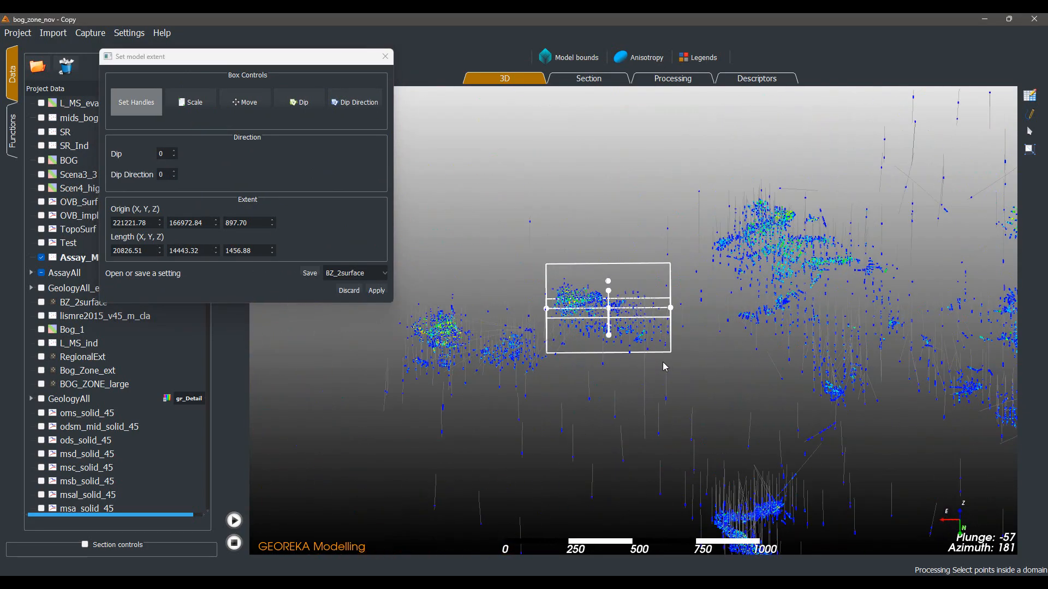
{"action": "left_click_drag", "start_coordinate": [709, 383], "coordinate": [638, 387]}
{"action": "scroll", "coordinate": [669, 384], "scroll_direction": "down", "scroll_amount": 2}
{"action": "scroll", "coordinate": [763, 300], "scroll_direction": "down", "scroll_amount": 3}
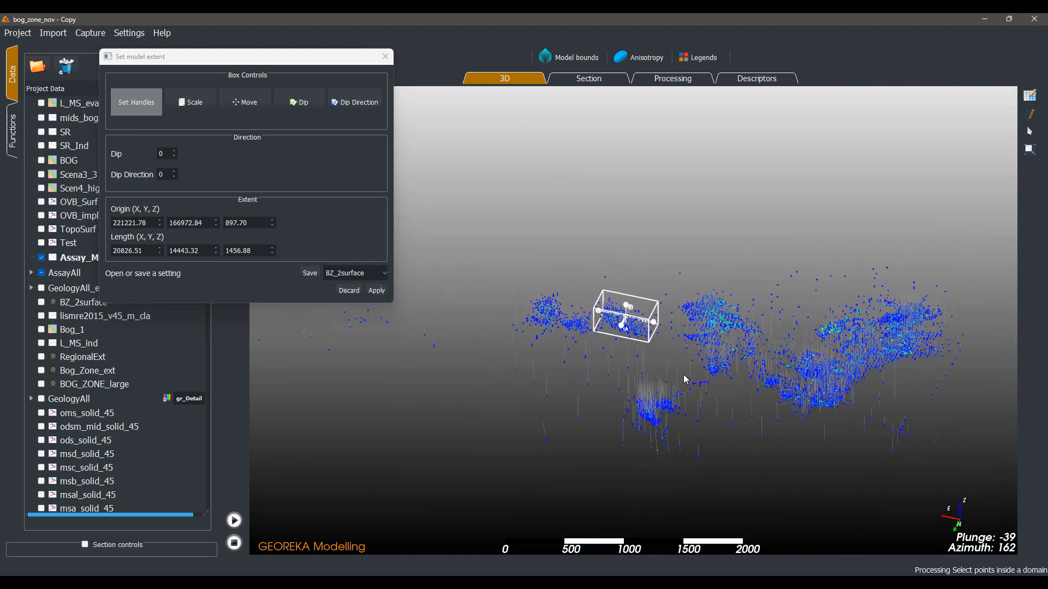
{"action": "left_click_drag", "start_coordinate": [677, 414], "coordinate": [755, 419]}
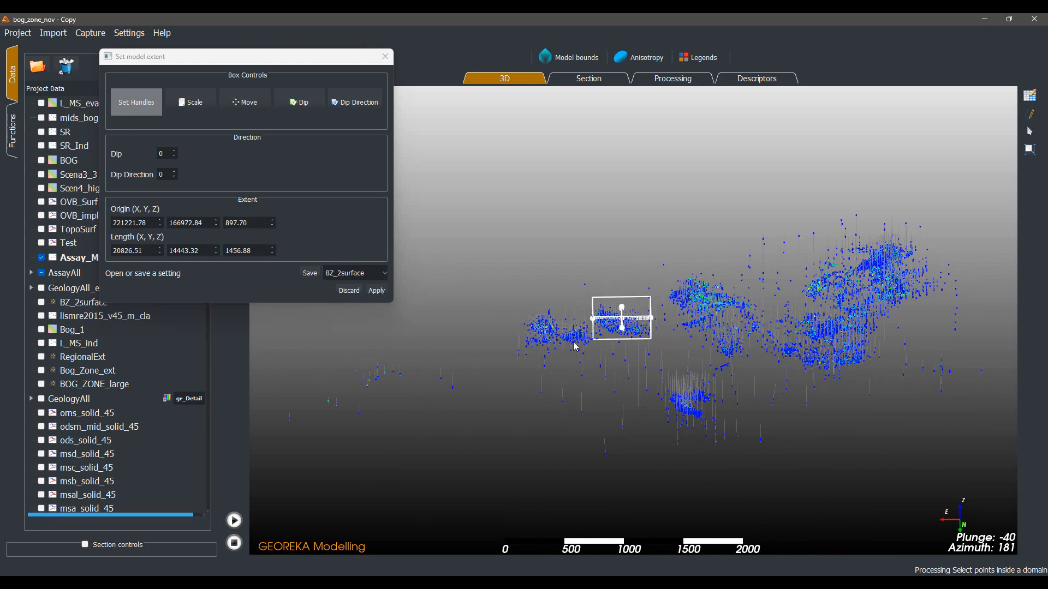
{"action": "scroll", "coordinate": [579, 350], "scroll_direction": "up", "scroll_amount": 5}
{"action": "left_click_drag", "start_coordinate": [588, 417], "coordinate": [589, 342]}
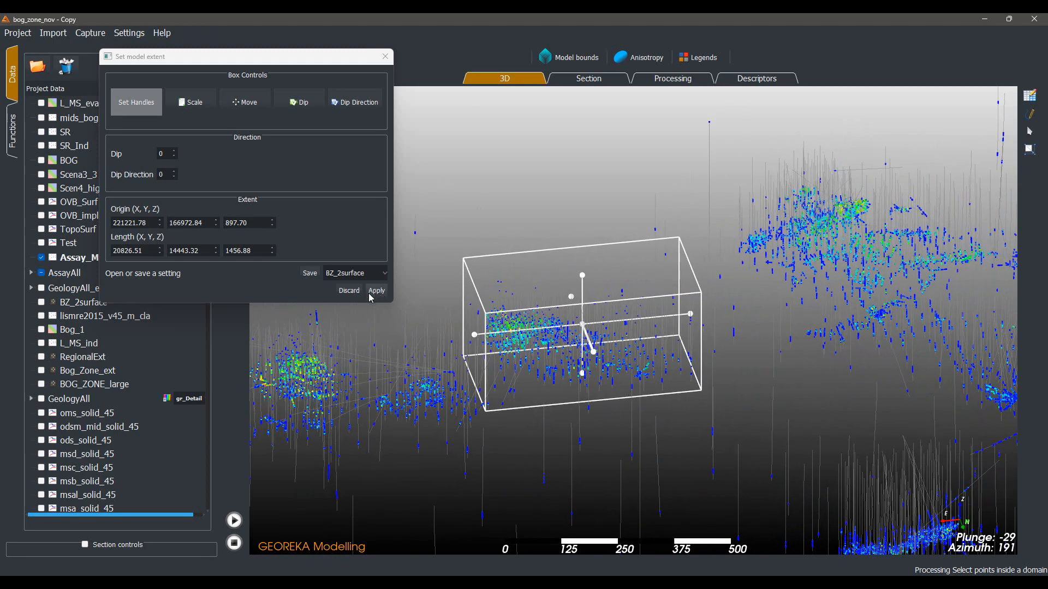
{"action": "left_click_drag", "start_coordinate": [681, 418], "coordinate": [660, 382]}
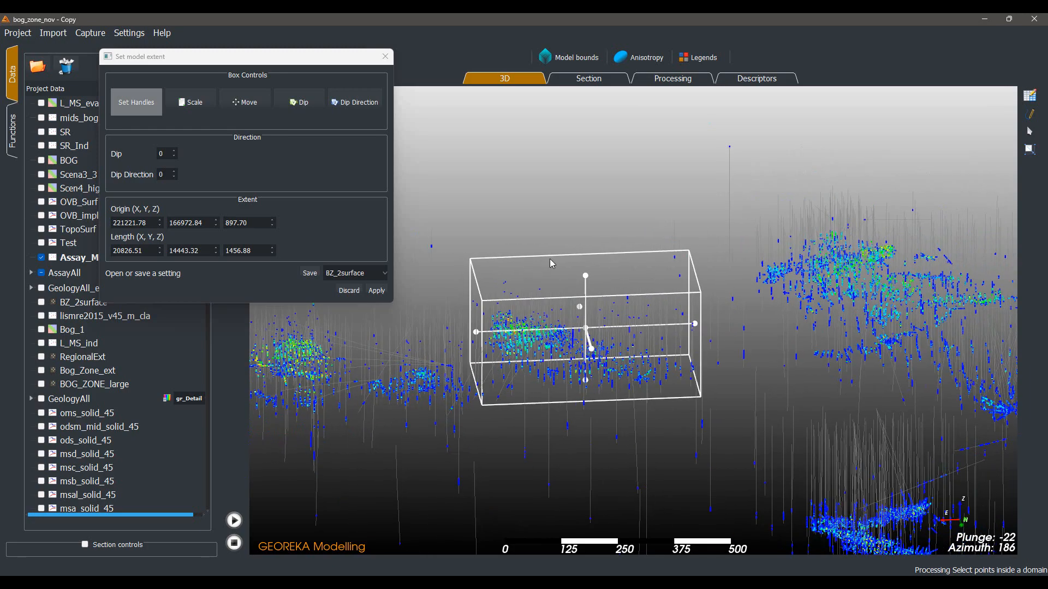
{"action": "left_click_drag", "start_coordinate": [645, 453], "coordinate": [644, 415]}
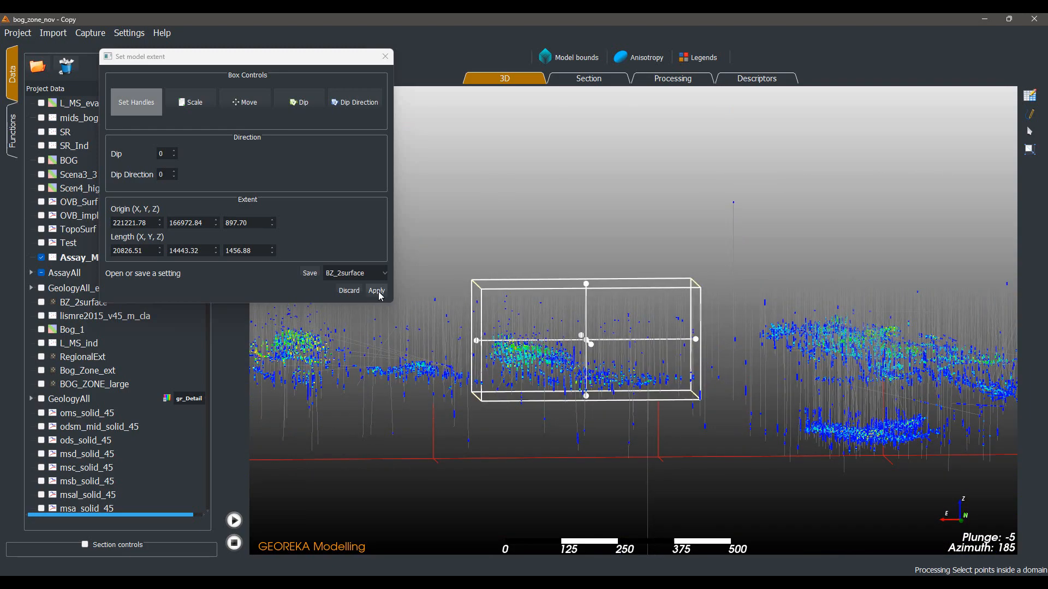
{"action": "left_click_drag", "start_coordinate": [735, 485], "coordinate": [717, 475]}
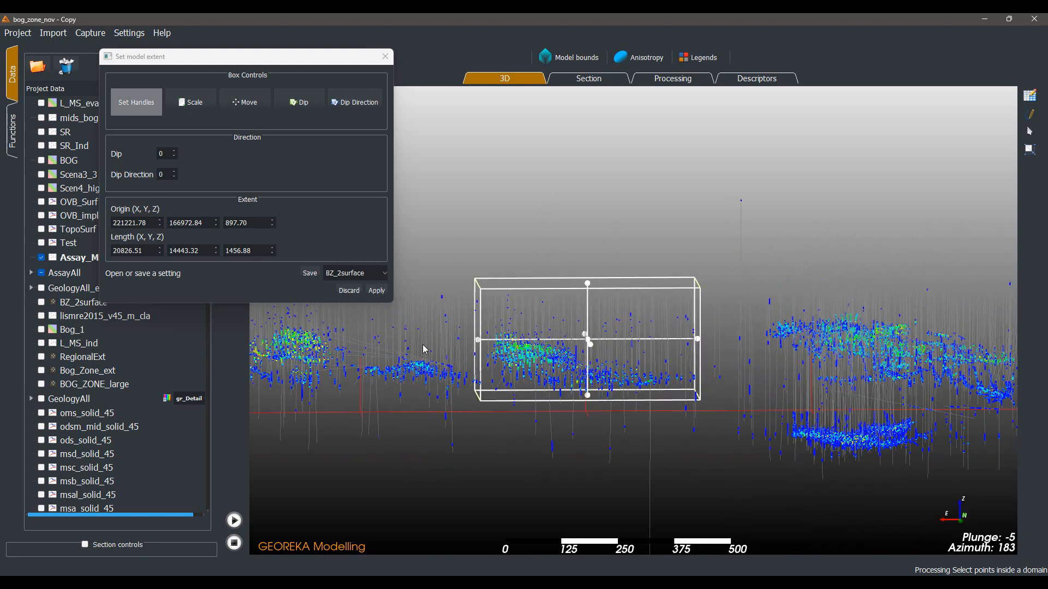
{"action": "left_click", "coordinate": [373, 296]}
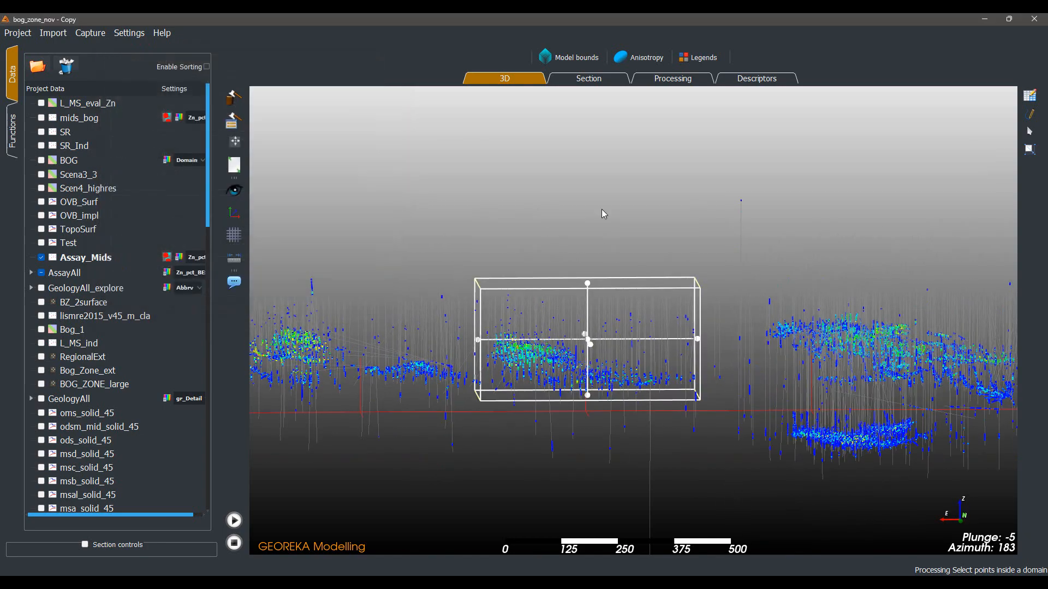
Add the Assay_Mids point dataset to the processing workflow canvas
{"action": "left_click", "coordinate": [673, 79]}
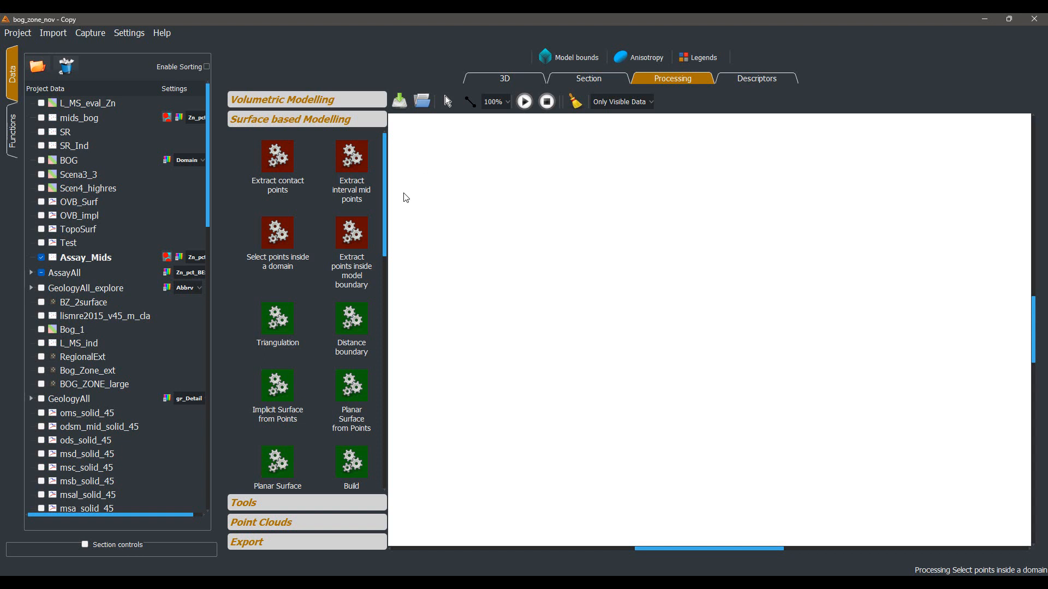
{"action": "left_click", "coordinate": [85, 259]}
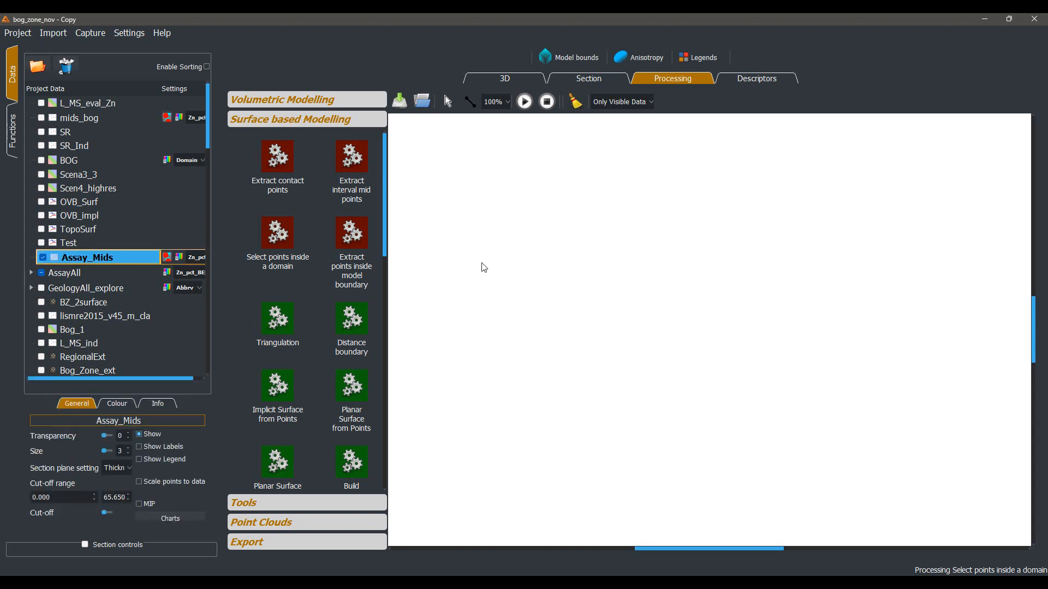
{"action": "left_click_drag", "start_coordinate": [482, 263], "coordinate": [500, 302]}
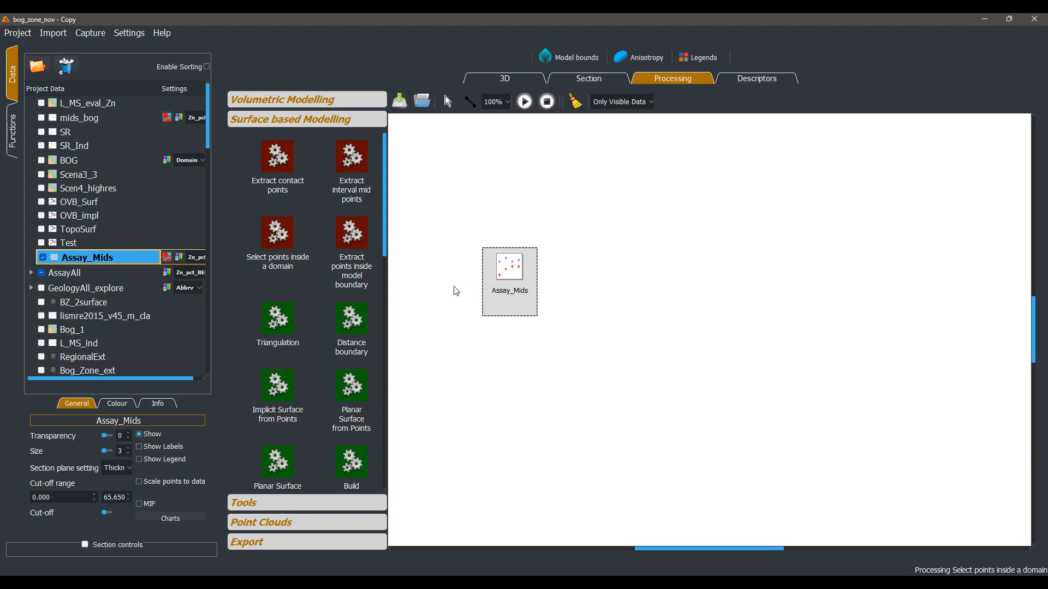
Add the volumetric modelling process "Extract points inside model boundary" to the workflow and connect Assay_Mids to it
{"action": "left_click", "coordinate": [330, 104]}
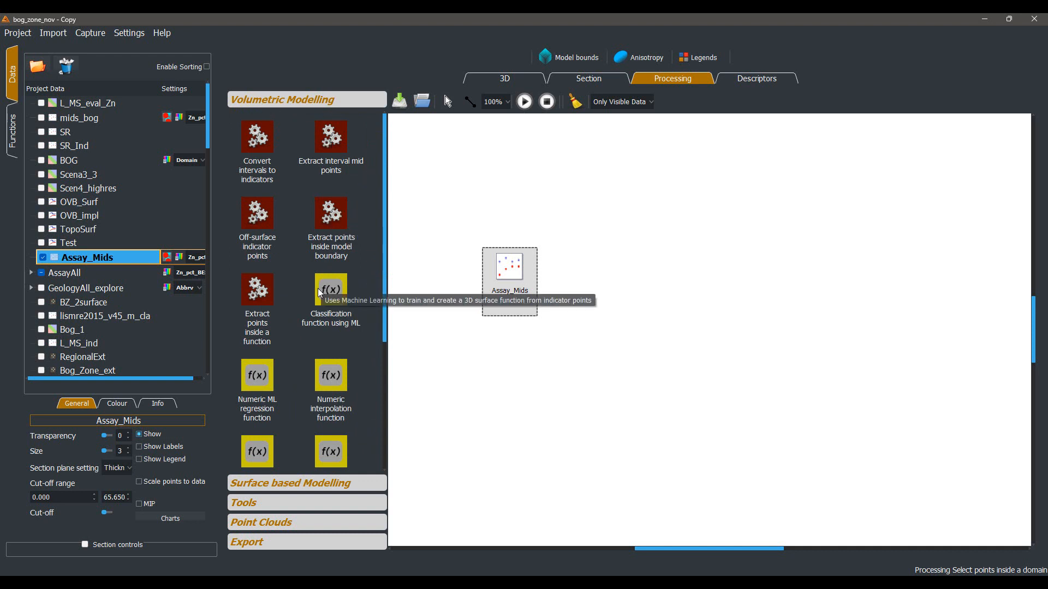
{"action": "left_click", "coordinate": [328, 210]}
{"action": "left_click", "coordinate": [615, 290]}
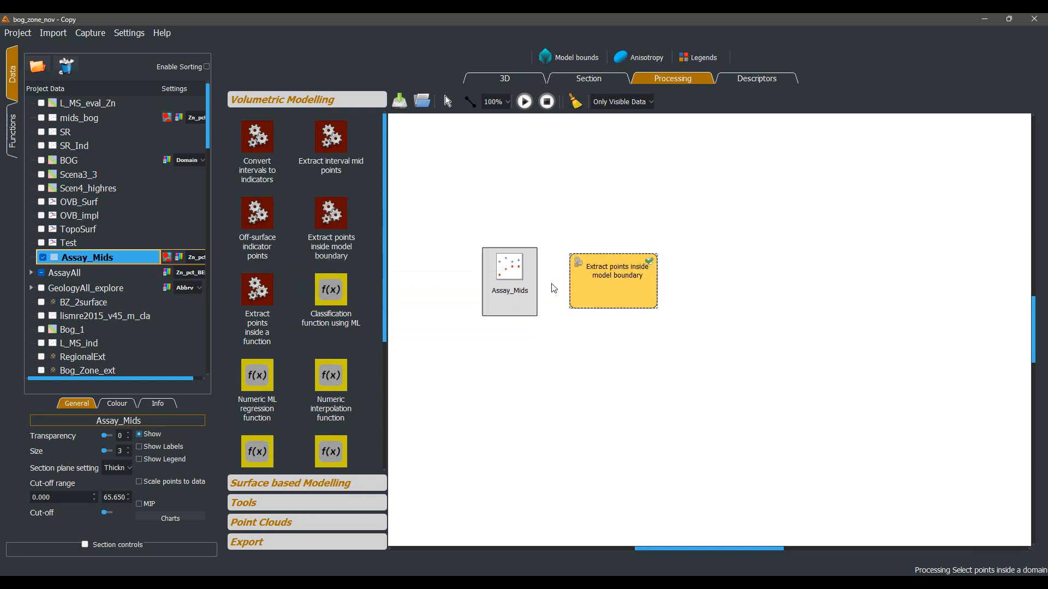
{"action": "left_click", "coordinate": [470, 103]}
{"action": "left_click_drag", "start_coordinate": [507, 273], "coordinate": [571, 276]}
Recheck the active model bounds against the assay points in 3D and apply the extent
{"action": "left_click", "coordinate": [548, 57]}
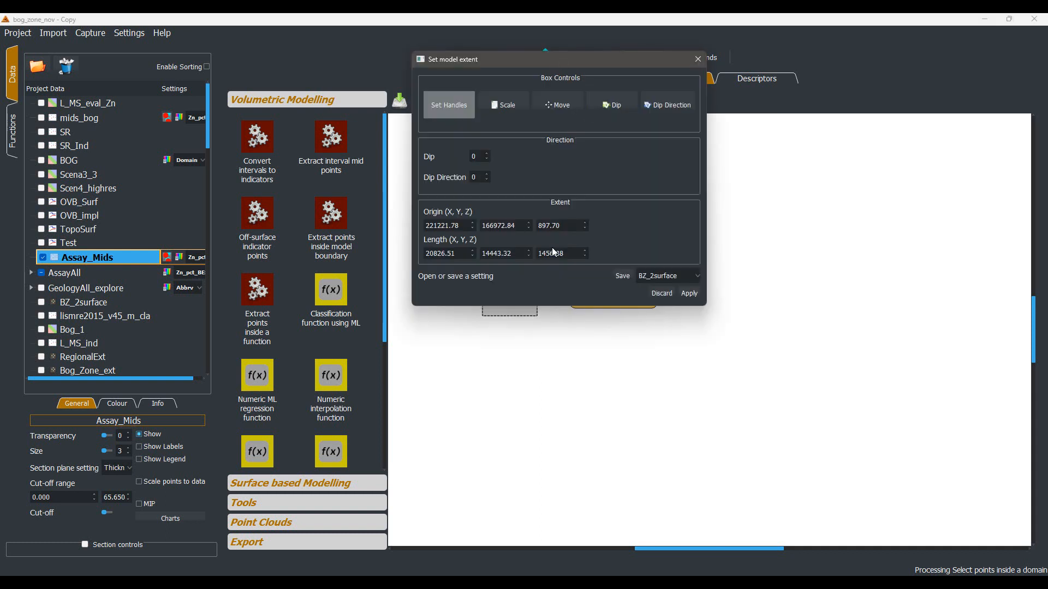
{"action": "left_click", "coordinate": [690, 294]}
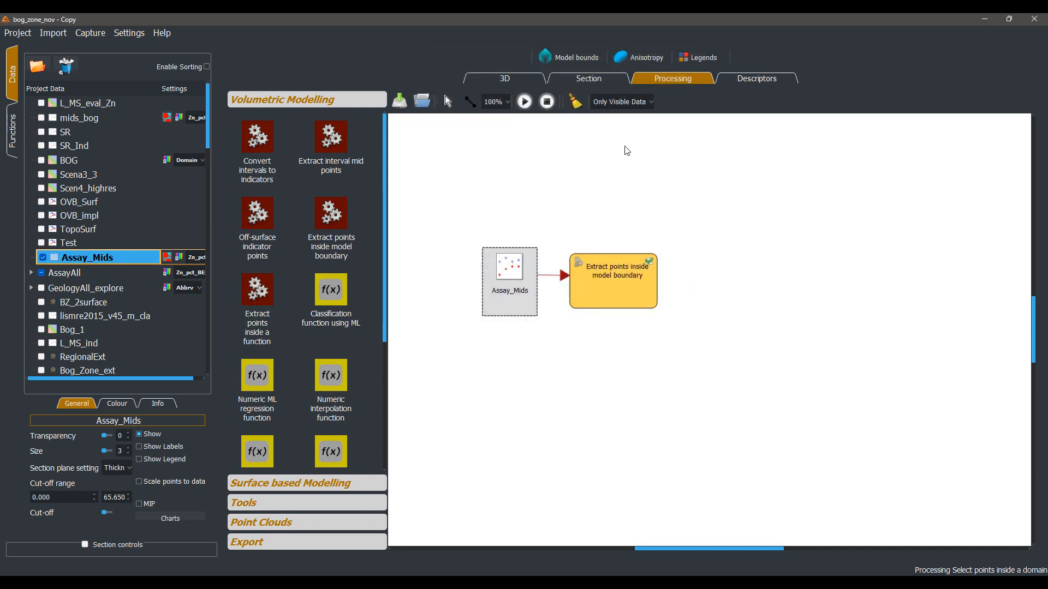
{"action": "left_click", "coordinate": [575, 64]}
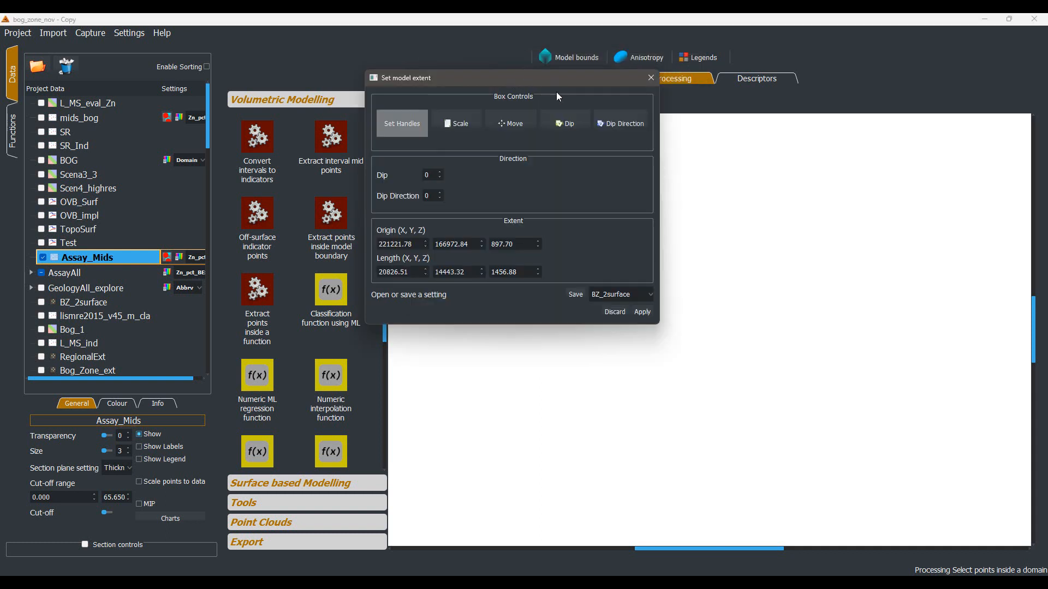
{"action": "left_click_drag", "start_coordinate": [556, 92], "coordinate": [358, 143]}
{"action": "left_click", "coordinate": [512, 76]}
{"action": "left_click_drag", "start_coordinate": [669, 246], "coordinate": [576, 284]}
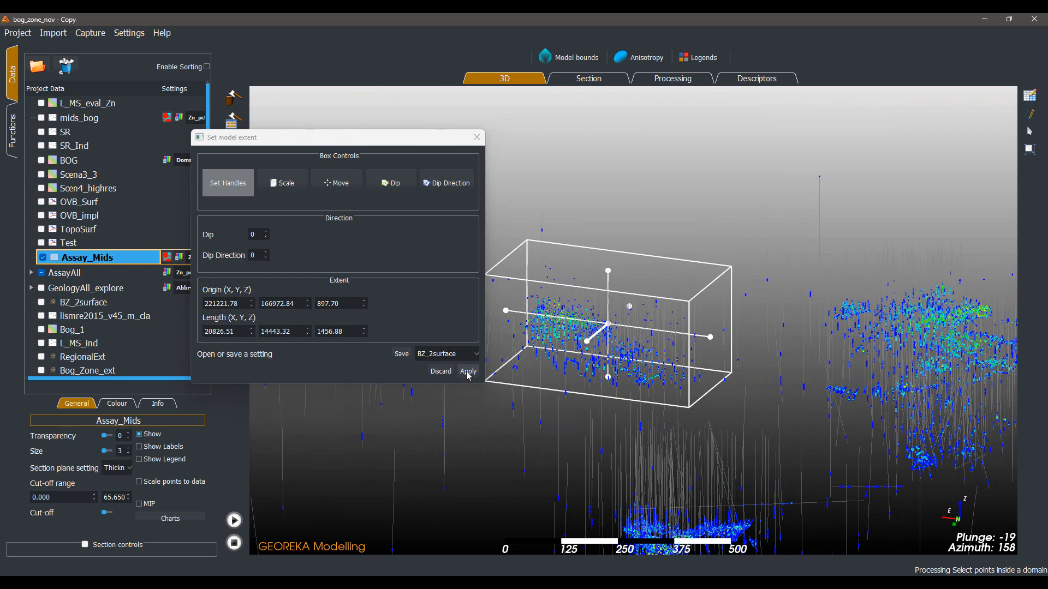
{"action": "left_click", "coordinate": [468, 372]}
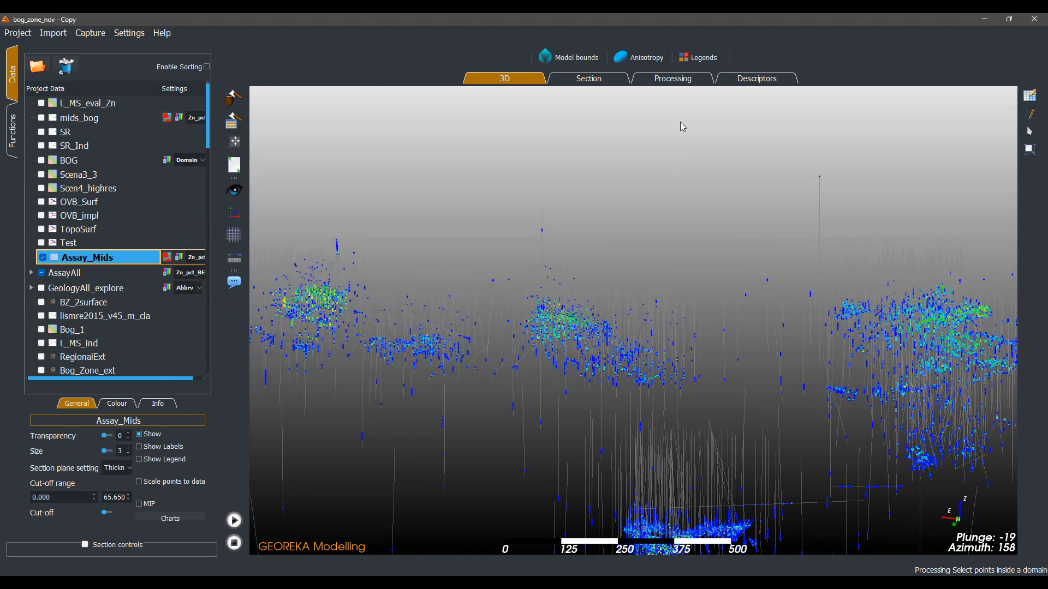
Name the output of the boundary extraction process Extract_Model and run the workflow
{"action": "left_click", "coordinate": [668, 81]}
{"action": "double_click", "coordinate": [620, 296]}
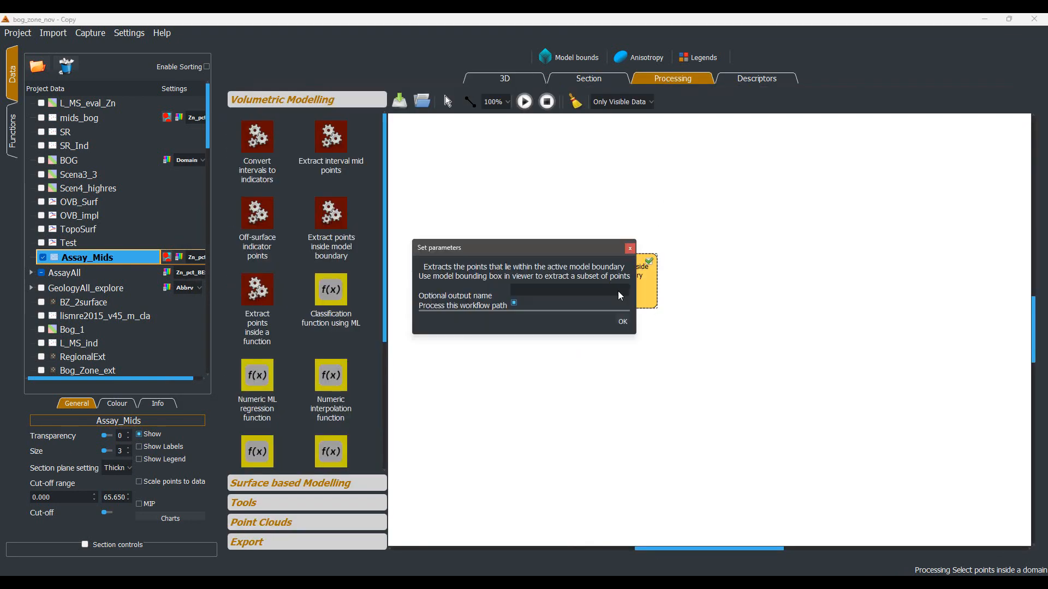
{"action": "left_click_drag", "start_coordinate": [626, 249], "coordinate": [542, 199]}
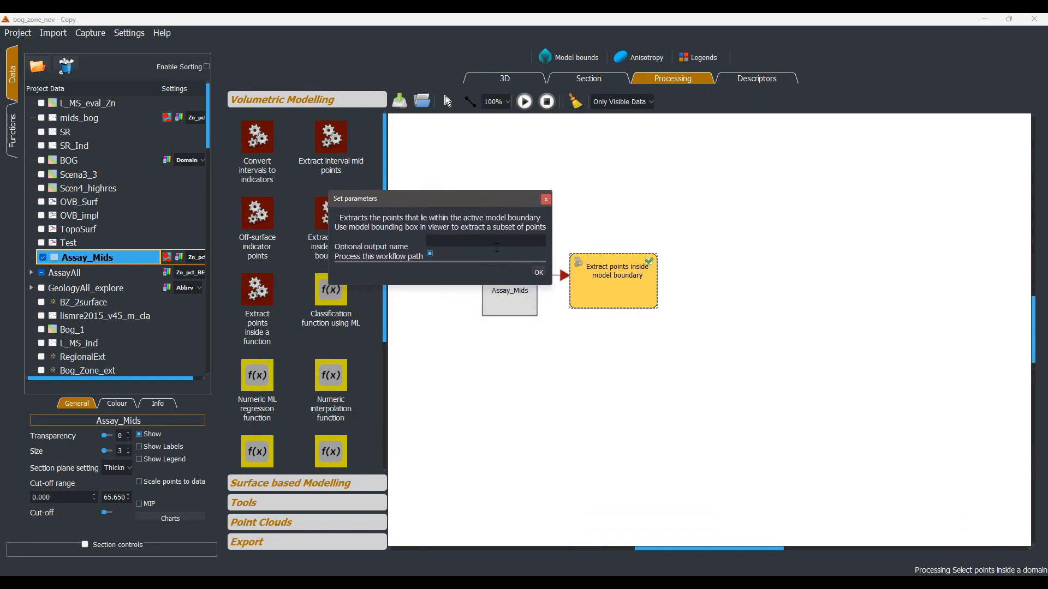
{"action": "left_click", "coordinate": [498, 240]}
{"action": "type", "text": "Extract_Model"}
{"action": "left_click", "coordinate": [539, 272]}
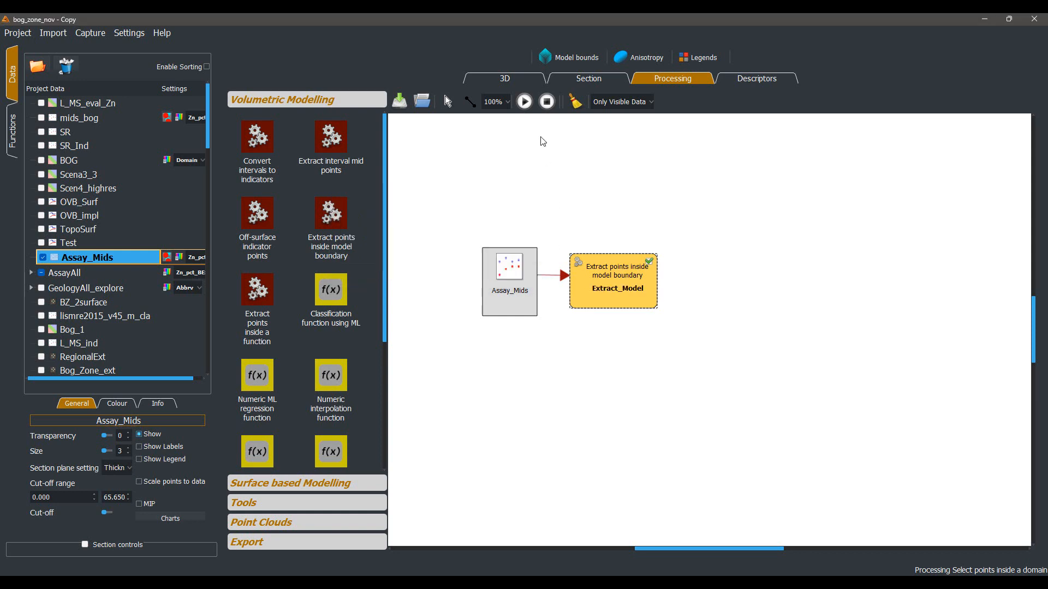
{"action": "left_click", "coordinate": [525, 102]}
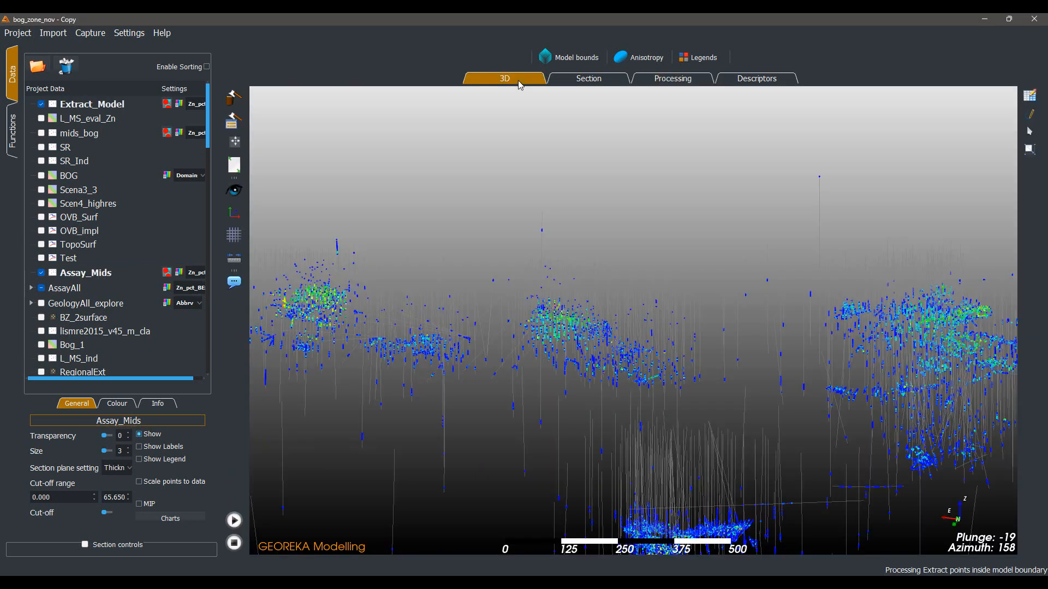
Hide Assay_Mids in the 3D view and inspect the extracted points on their own
{"action": "left_click", "coordinate": [518, 80]}
{"action": "left_click", "coordinate": [42, 273]}
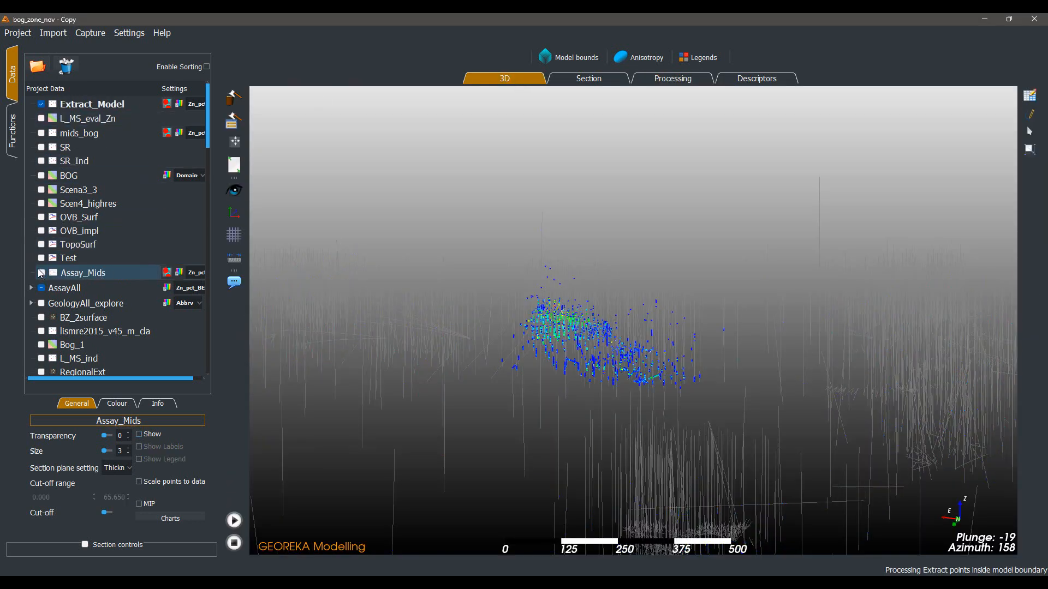
{"action": "left_click_drag", "start_coordinate": [517, 371], "coordinate": [613, 379]}
{"action": "scroll", "coordinate": [627, 381], "scroll_direction": "up", "scroll_amount": 3}
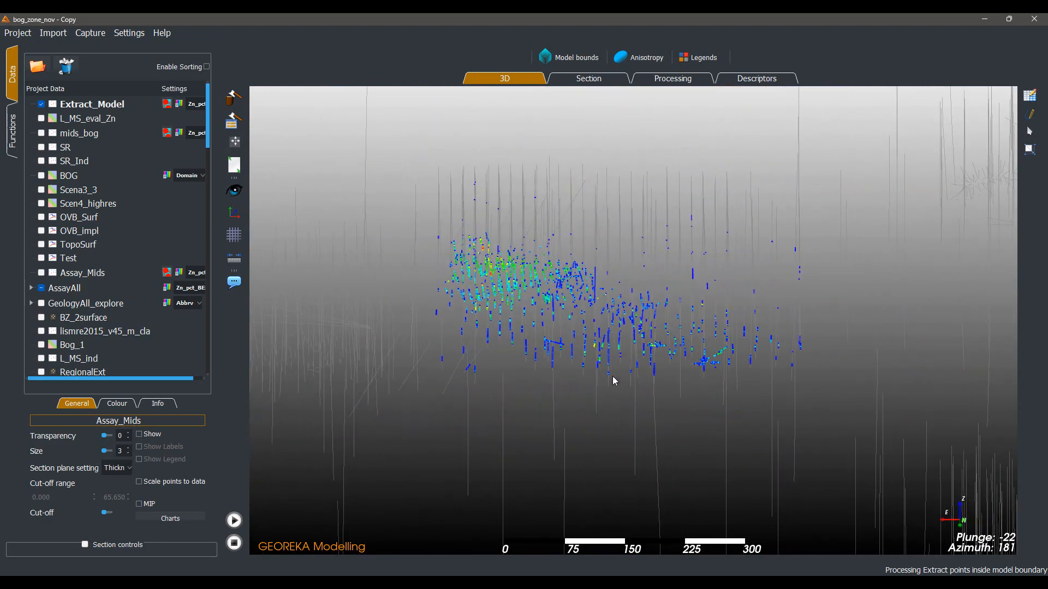
Hide the Extract_Model points and preview the L_MS_Bog_func function in 3D
{"action": "left_click", "coordinate": [41, 104]}
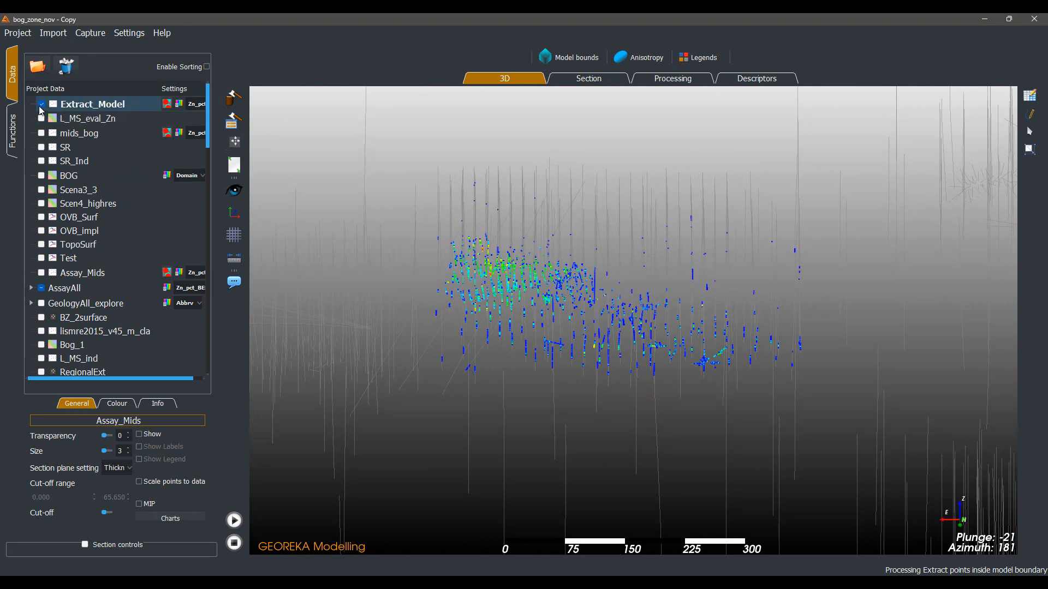
{"action": "left_click", "coordinate": [18, 141]}
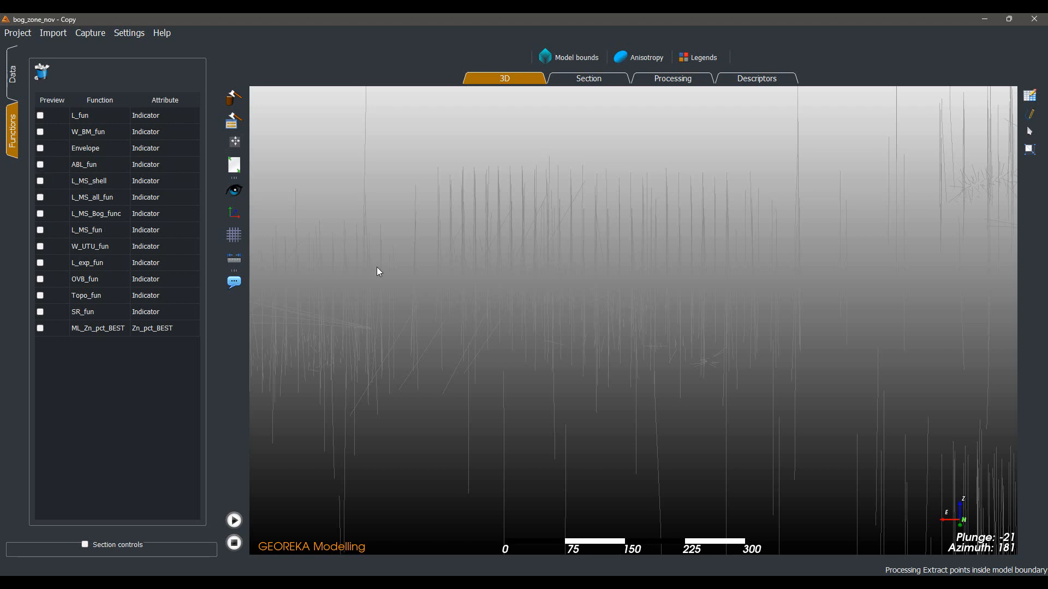
{"action": "left_click", "coordinate": [39, 214]}
{"action": "left_click_drag", "start_coordinate": [518, 325], "coordinate": [483, 314]}
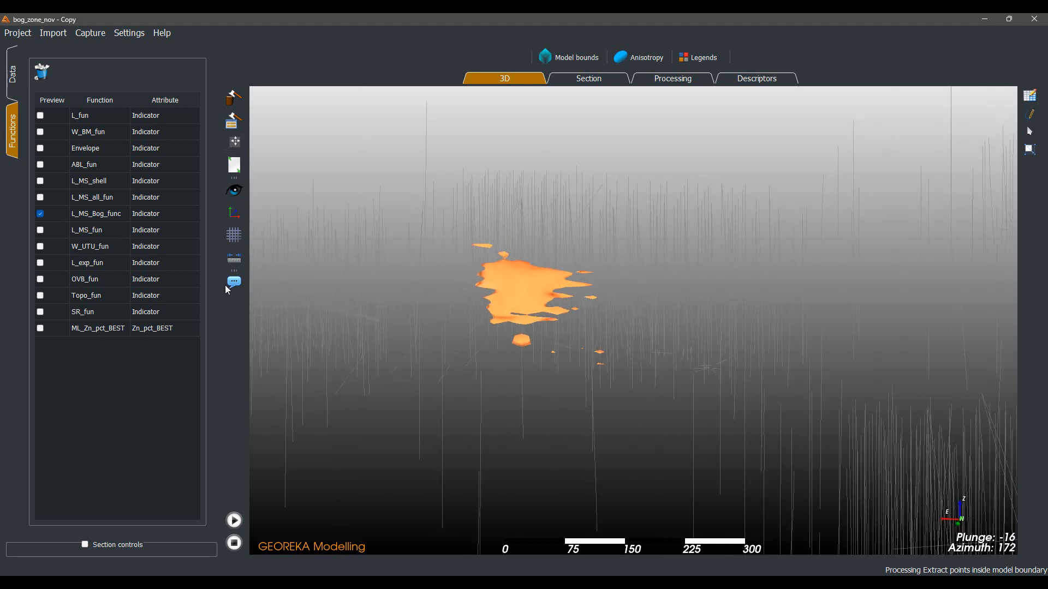
Set the L_MS_Bog_func preview resolution to Intermediate and inspect the resulting surface
{"action": "left_click", "coordinate": [91, 216]}
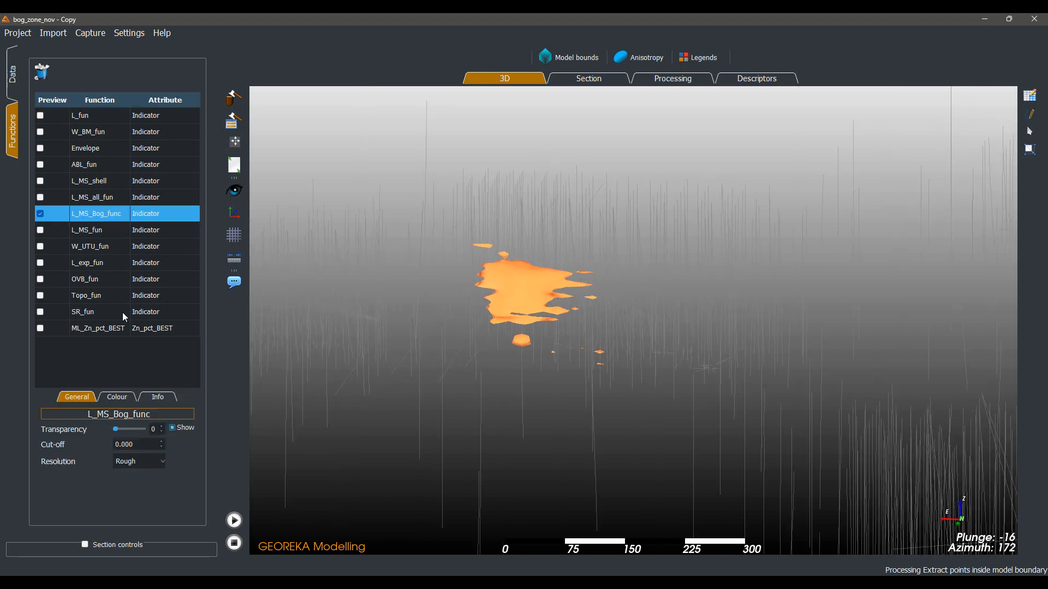
{"action": "left_click", "coordinate": [137, 463]}
{"action": "scroll", "coordinate": [423, 394], "scroll_direction": "up", "scroll_amount": 2}
{"action": "left_click_drag", "start_coordinate": [425, 376], "coordinate": [523, 328]}
{"action": "scroll", "coordinate": [555, 319], "scroll_direction": "down", "scroll_amount": 2}
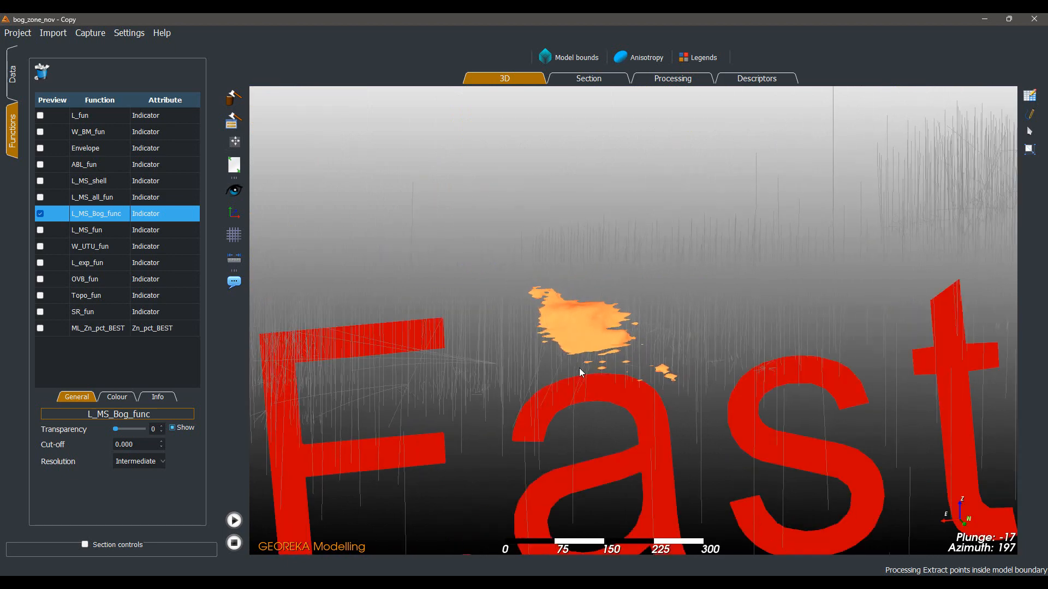
Clear the processing canvas and connect Assay_Mids to a new Extract points inside a function process
{"action": "left_click_drag", "start_coordinate": [580, 371], "coordinate": [521, 427]}
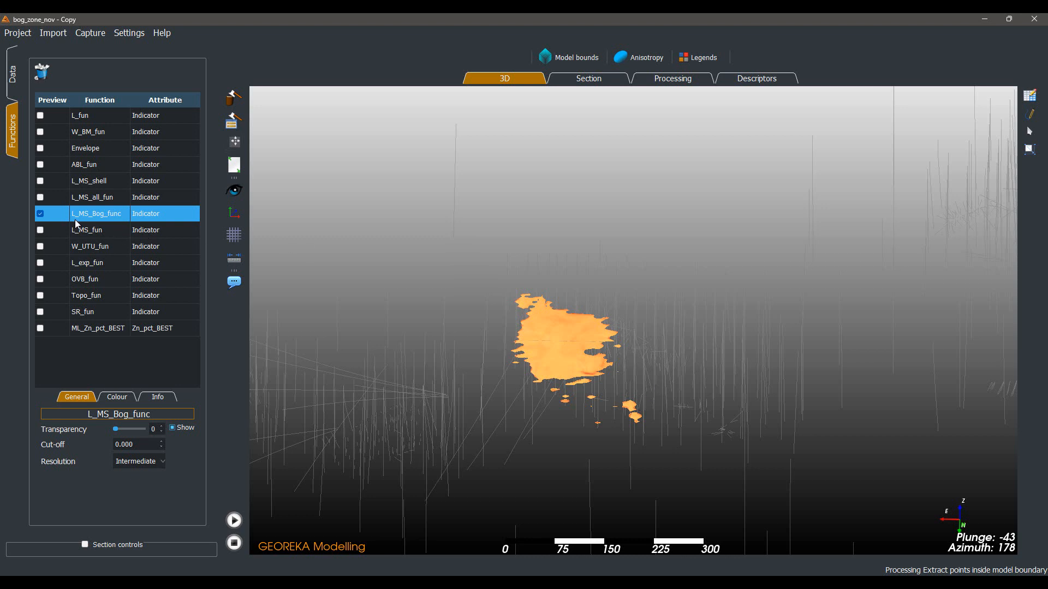
{"action": "left_click", "coordinate": [14, 74]}
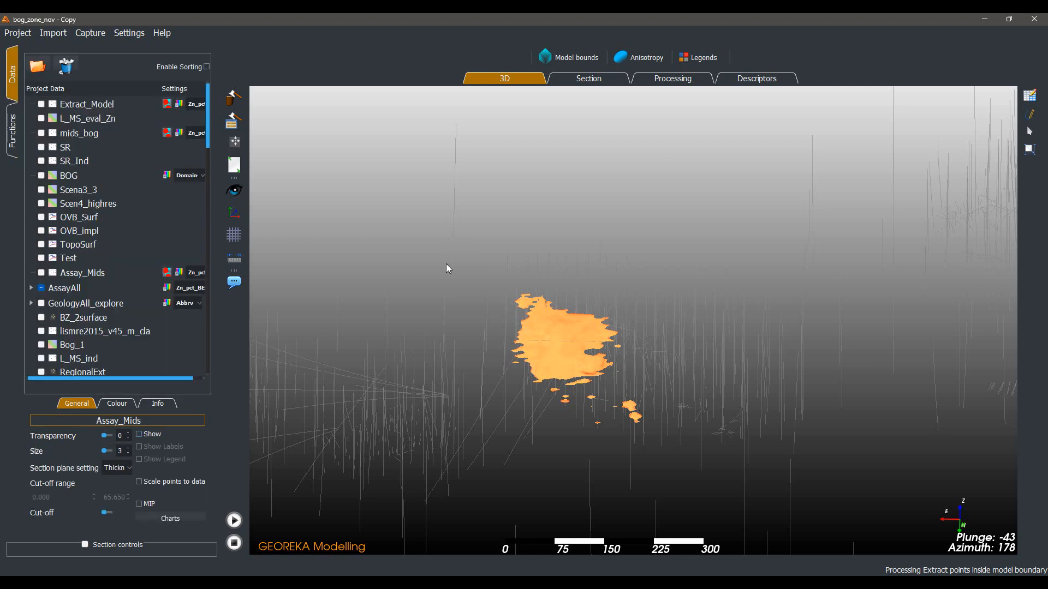
{"action": "left_click", "coordinate": [661, 79]}
{"action": "left_click", "coordinate": [580, 106]}
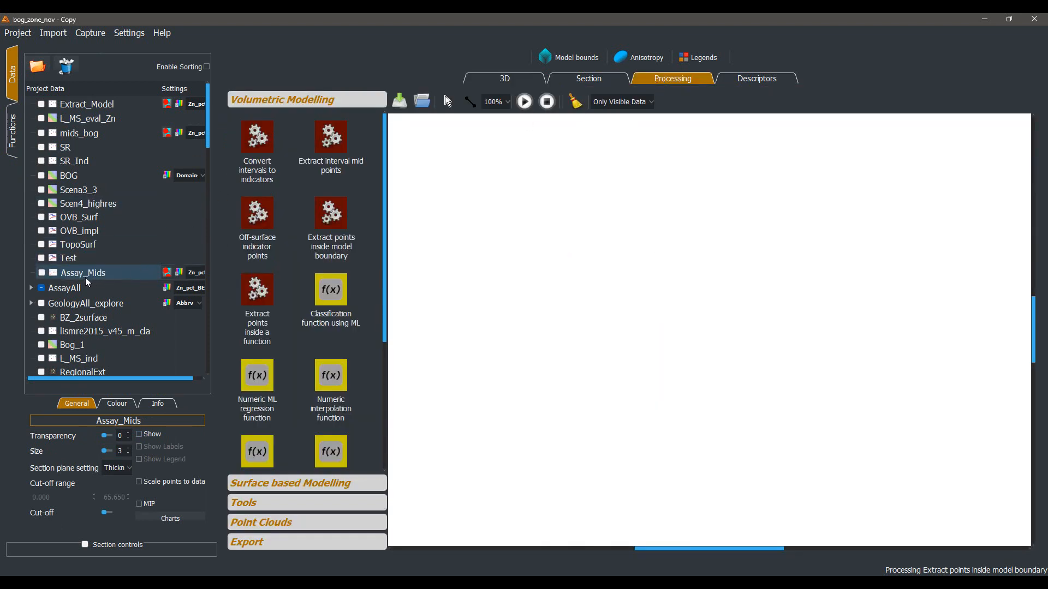
{"action": "left_click_drag", "start_coordinate": [86, 279], "coordinate": [508, 277]}
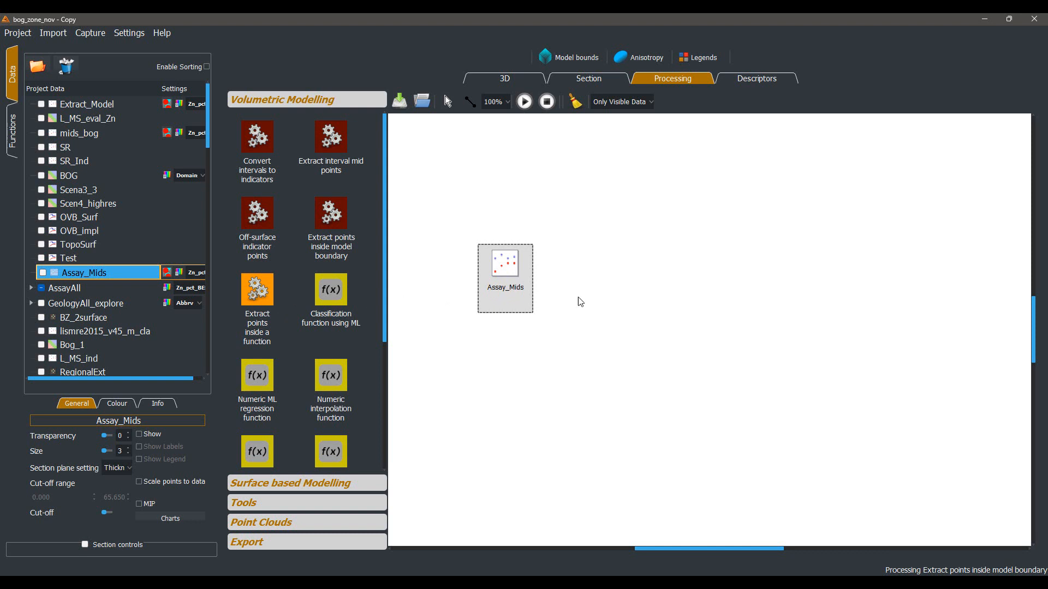
{"action": "left_click", "coordinate": [616, 278]}
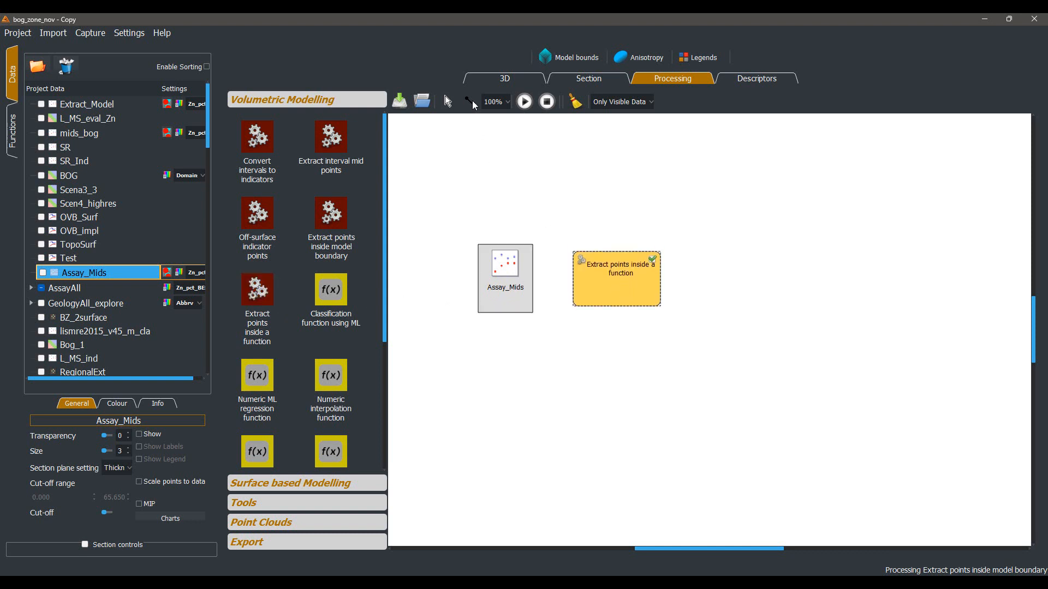
{"action": "left_click_drag", "start_coordinate": [513, 276], "coordinate": [612, 278]}
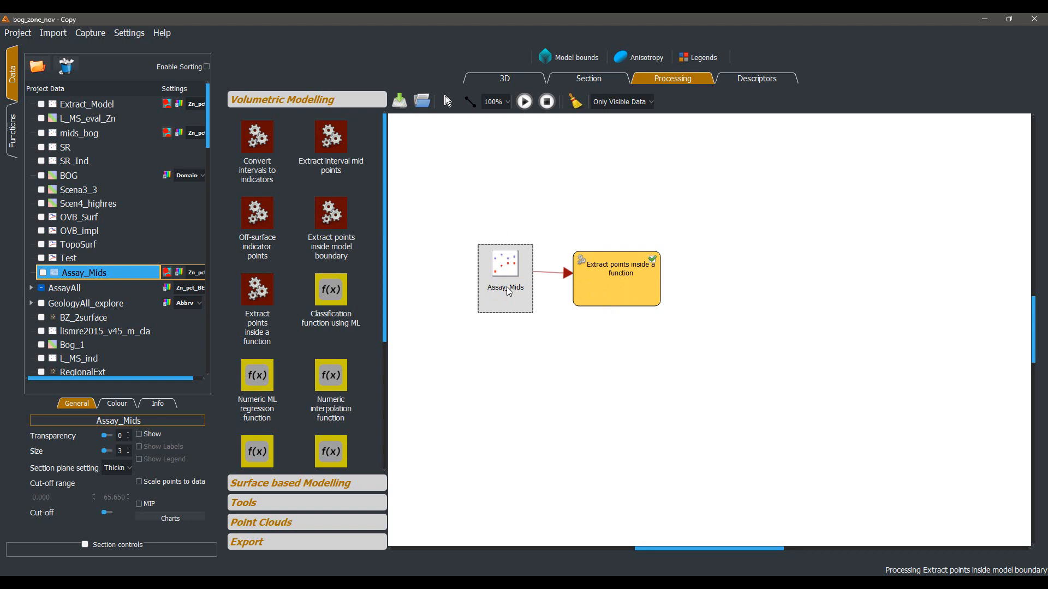
Open the function extraction process's parameters and name its output Extract_fun
{"action": "double_click", "coordinate": [610, 291]}
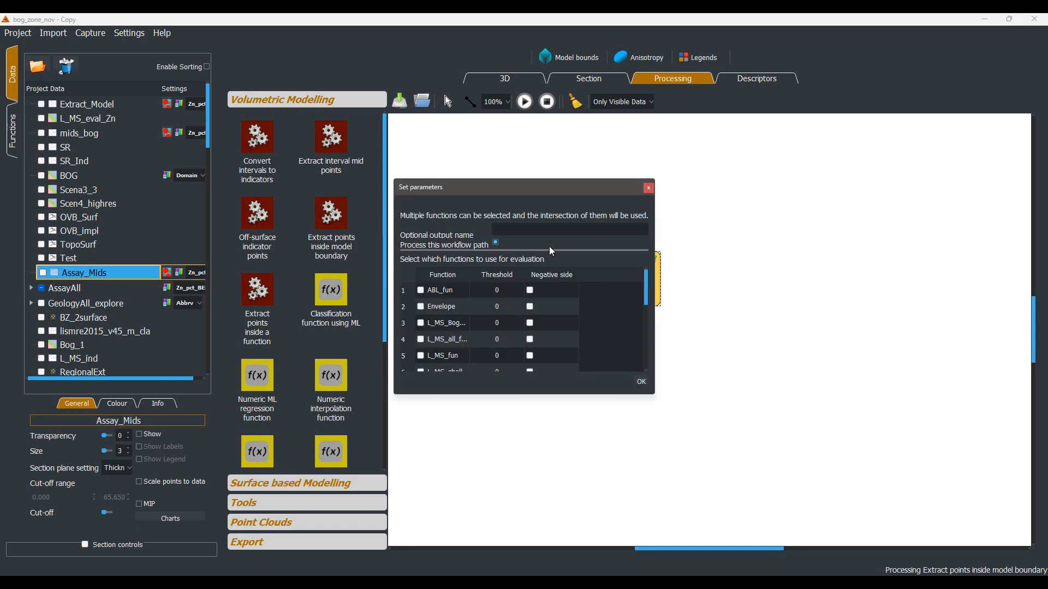
{"action": "type", "text": "Func"}
{"action": "key", "text": "BackSpace"}
{"action": "key", "text": "BackSpace"}
{"action": "key", "text": "BackSpace"}
{"action": "key", "text": "BackSpace"}
{"action": "type", "text": "Extract_fun"}
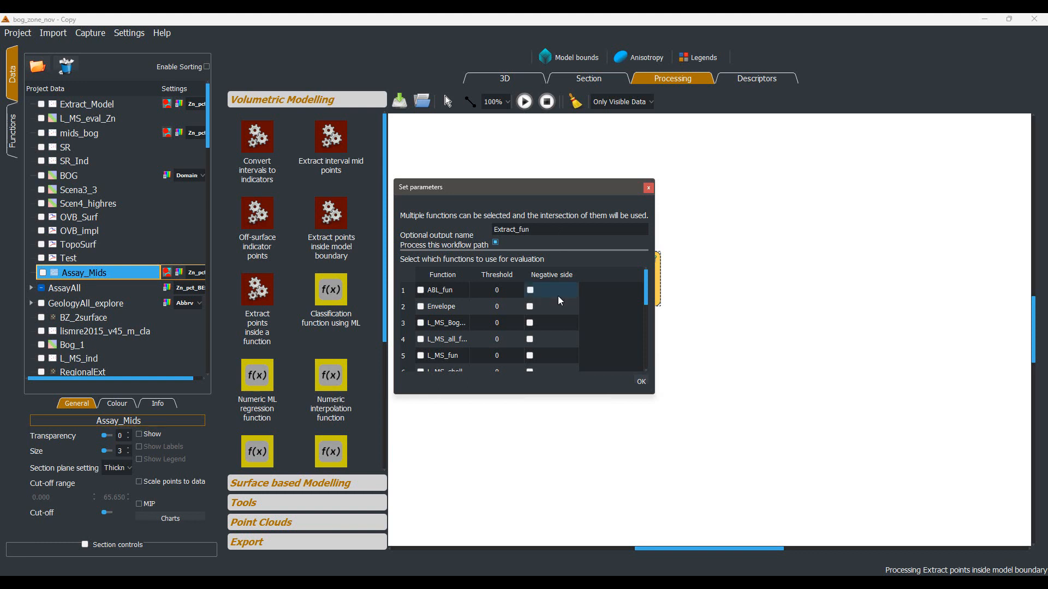
Select L_MS_Bog_func as the evaluation function for the point extraction and run the workflow
{"action": "scroll", "coordinate": [546, 305], "scroll_direction": "down", "scroll_amount": 1}
{"action": "left_click_drag", "start_coordinate": [653, 393], "coordinate": [713, 501]}
{"action": "scroll", "coordinate": [459, 358], "scroll_direction": "up", "scroll_amount": 1}
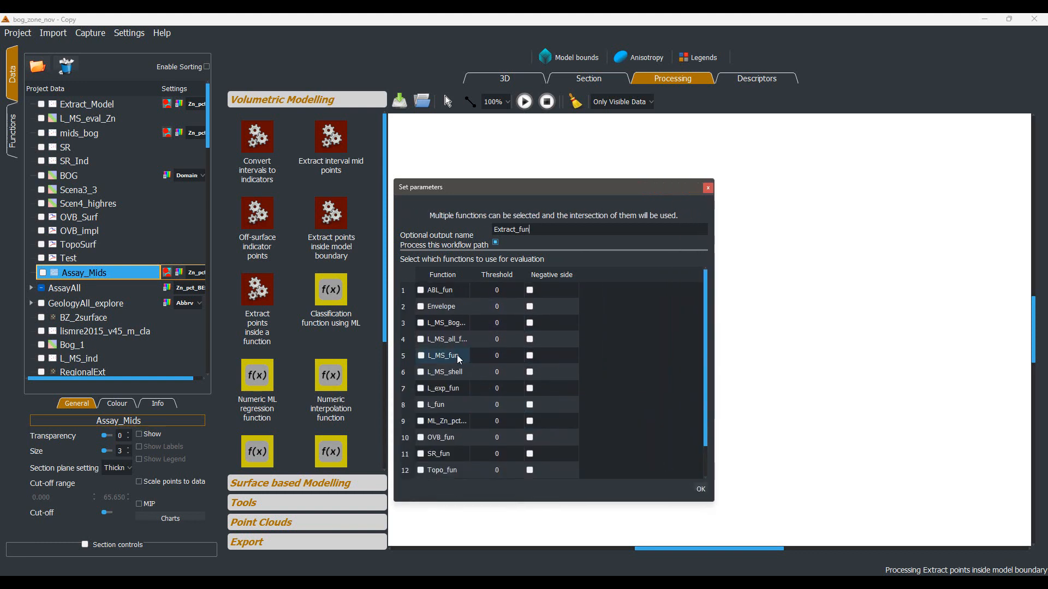
{"action": "left_click", "coordinate": [421, 323]}
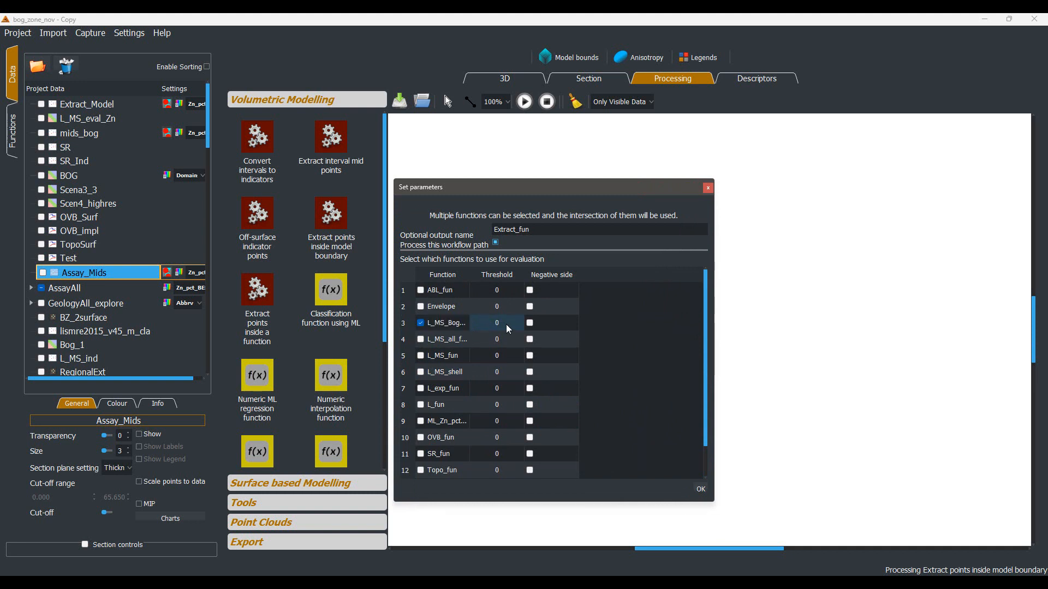
{"action": "scroll", "coordinate": [627, 357], "scroll_direction": "down", "scroll_amount": 1}
{"action": "left_click", "coordinate": [699, 486]}
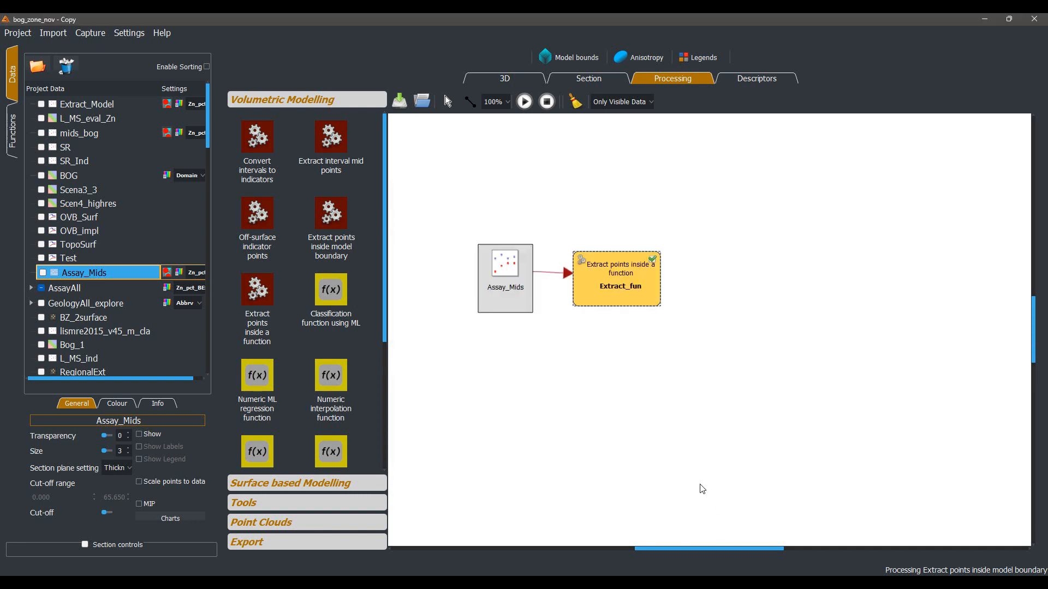
{"action": "left_click", "coordinate": [525, 102]}
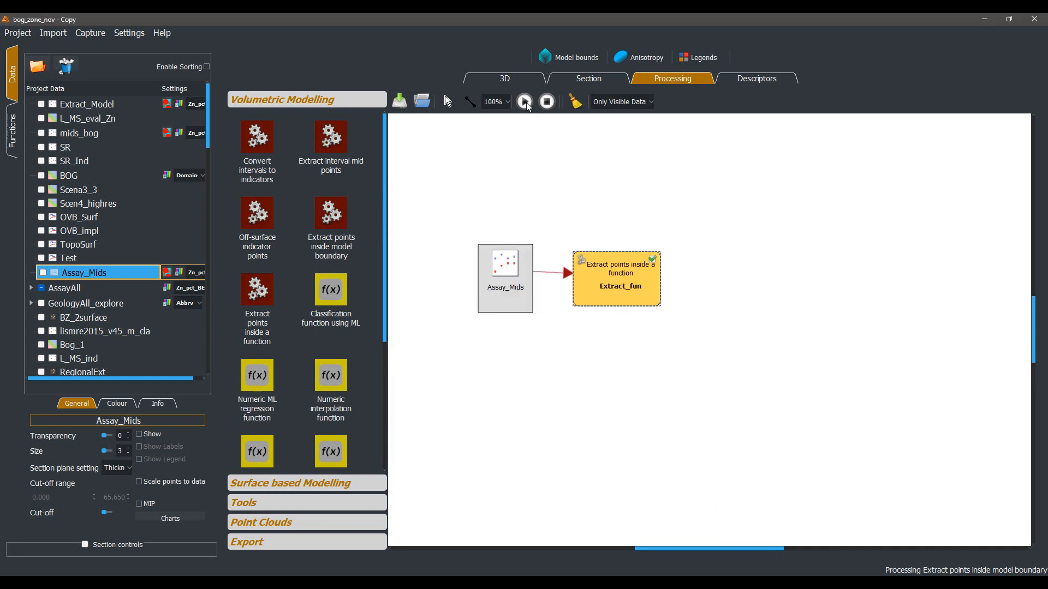
Inspect the Extract_fun points against the L_MS_Bog_func surface in the 3D view
{"action": "left_click", "coordinate": [511, 77]}
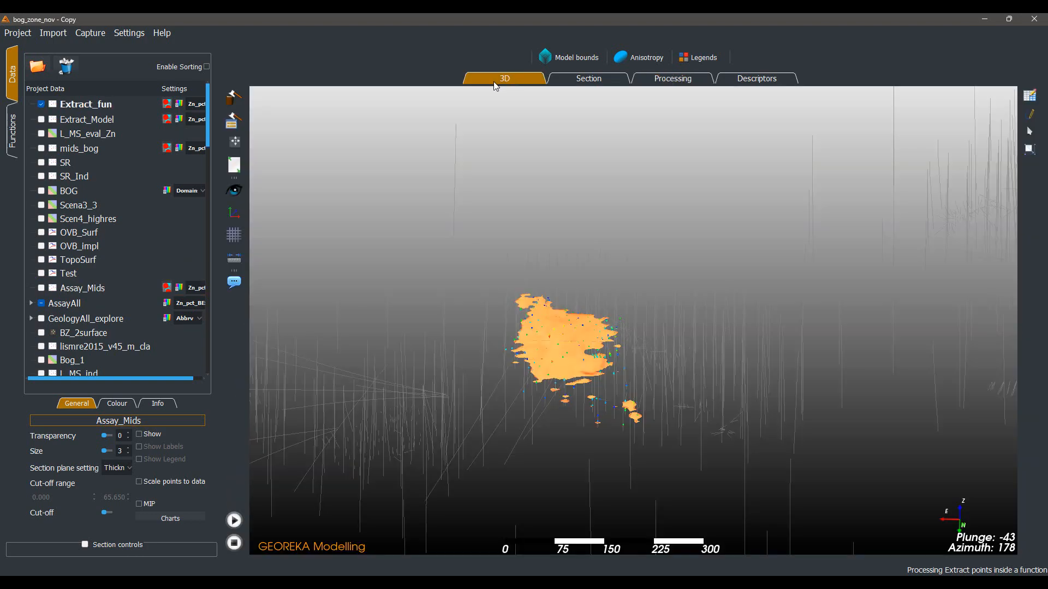
{"action": "left_click_drag", "start_coordinate": [495, 90], "coordinate": [578, 317]}
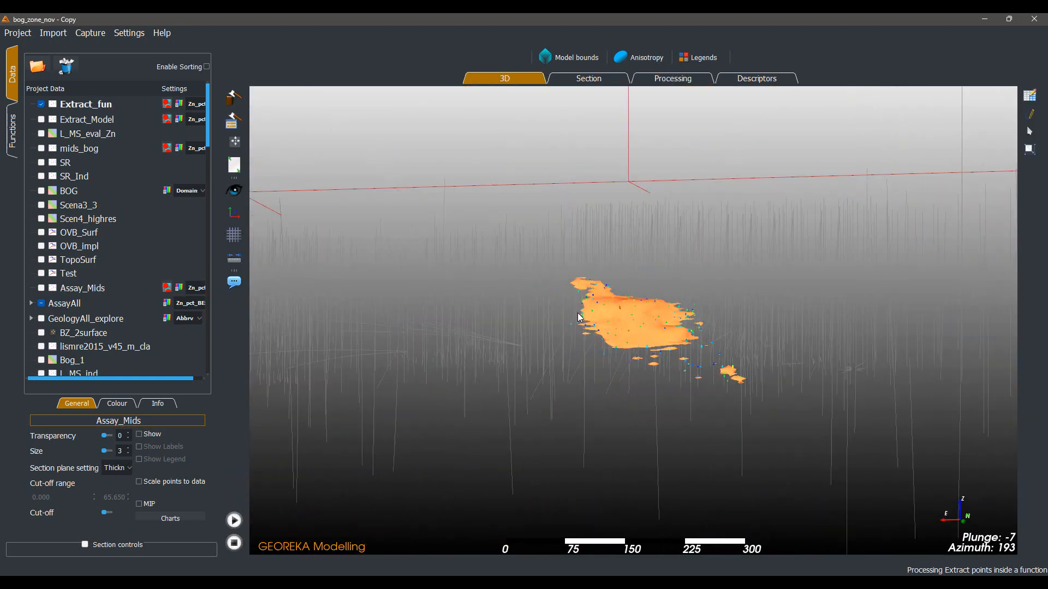
{"action": "scroll", "coordinate": [580, 317], "scroll_direction": "up", "scroll_amount": 5}
{"action": "left_click_drag", "start_coordinate": [662, 328], "coordinate": [653, 305]}
{"action": "scroll", "coordinate": [703, 331], "scroll_direction": "down", "scroll_amount": 1}
{"action": "left_click_drag", "start_coordinate": [588, 326], "coordinate": [562, 326]}
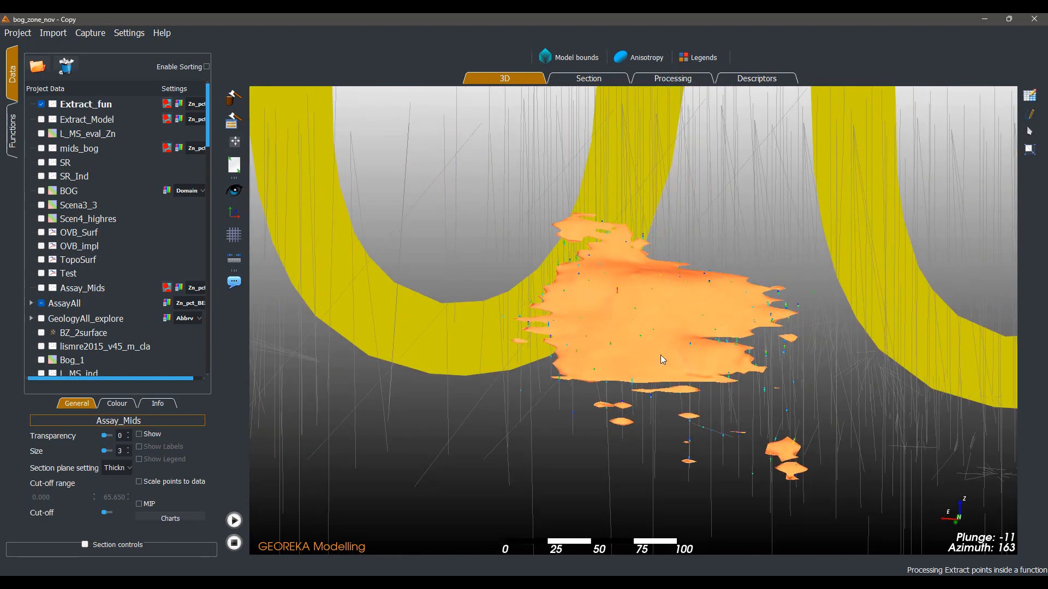
{"action": "left_click_drag", "start_coordinate": [661, 356], "coordinate": [618, 330]}
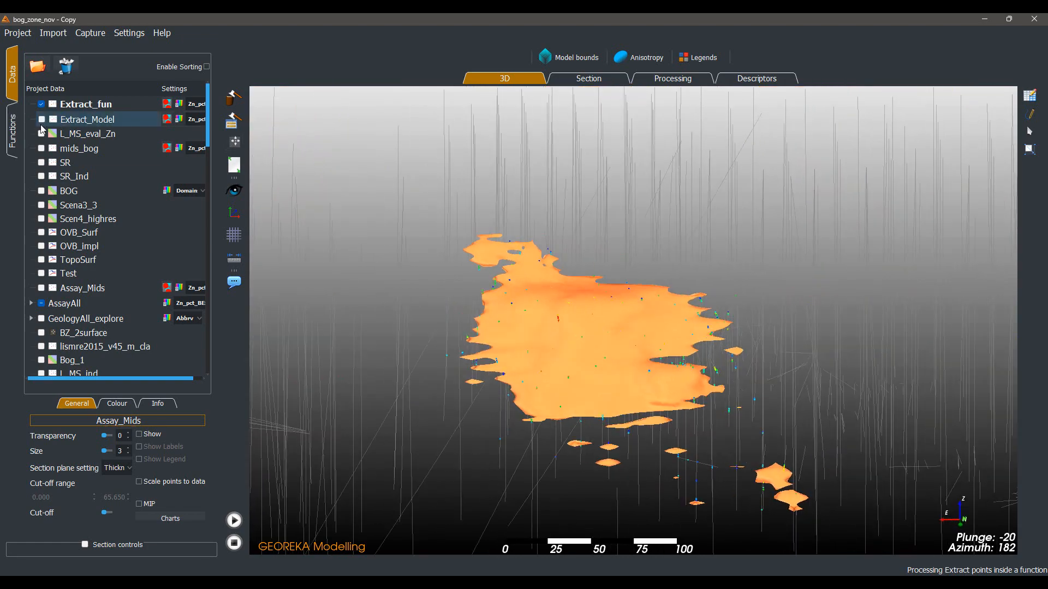
Turn off the L_MS_Bog_func preview and inspect the Extract_fun points on their own
{"action": "left_click", "coordinate": [12, 152]}
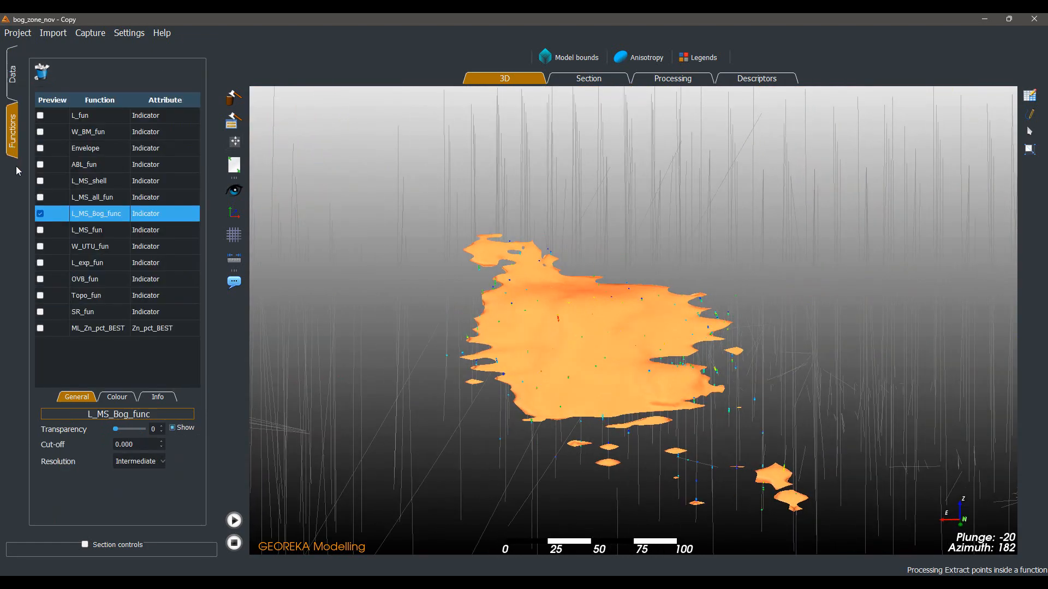
{"action": "left_click", "coordinate": [40, 213]}
{"action": "left_click_drag", "start_coordinate": [731, 284], "coordinate": [661, 392]}
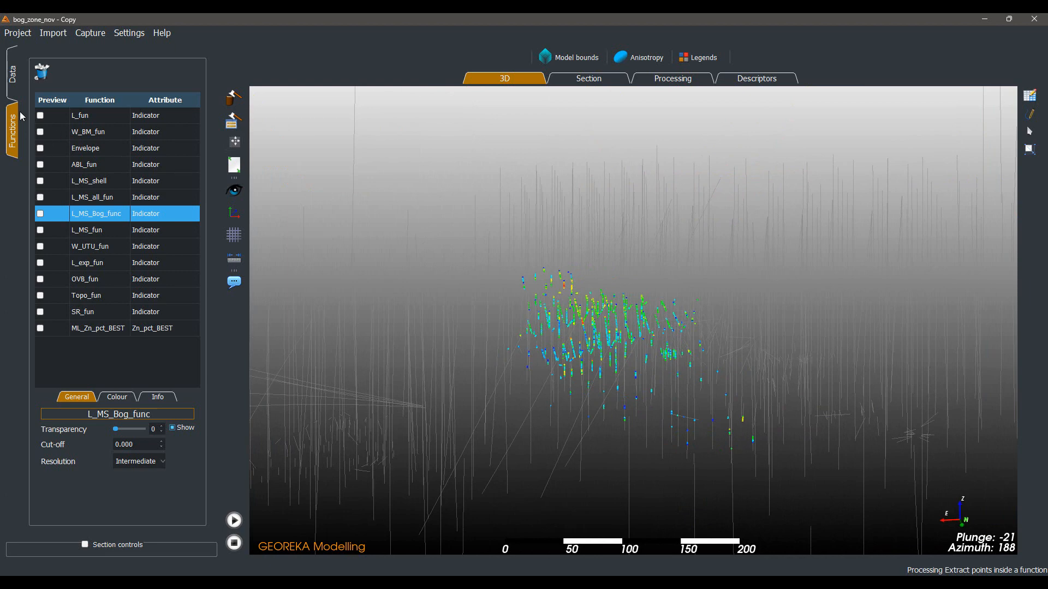
Hide the Extract_fun points, show the BOG domain model in 3D and inspect its shape
{"action": "left_click", "coordinate": [12, 86]}
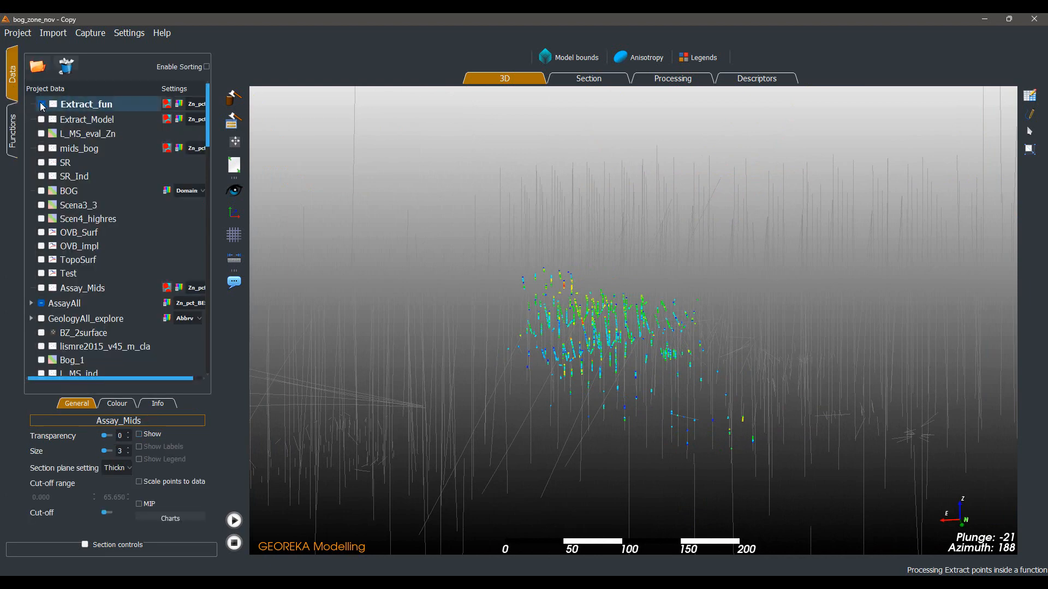
{"action": "left_click", "coordinate": [41, 104]}
{"action": "left_click", "coordinate": [42, 191]}
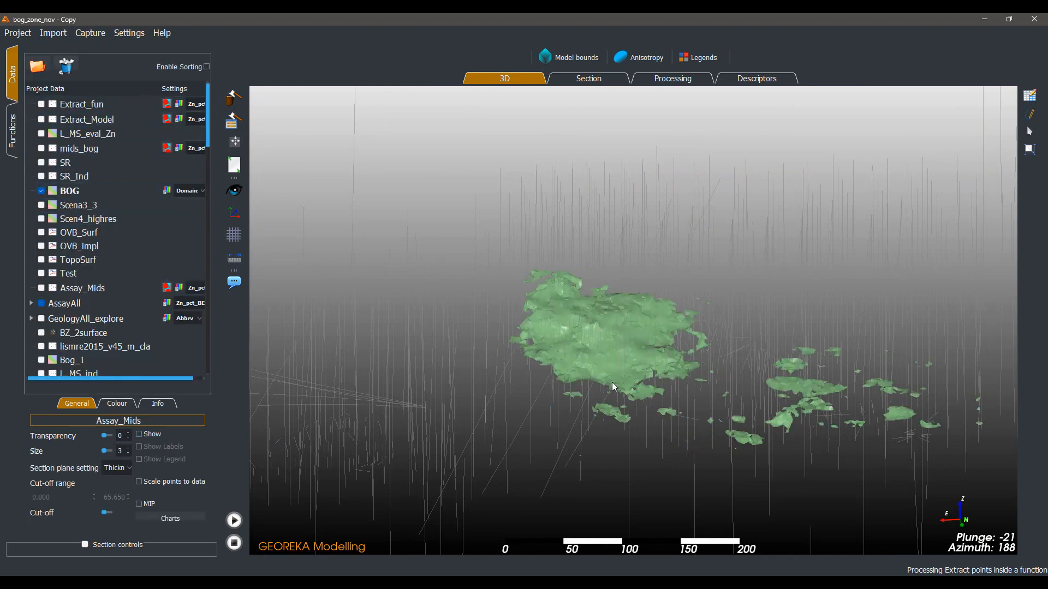
{"action": "left_click_drag", "start_coordinate": [611, 382], "coordinate": [581, 335]}
{"action": "scroll", "coordinate": [611, 333], "scroll_direction": "down", "scroll_amount": 2}
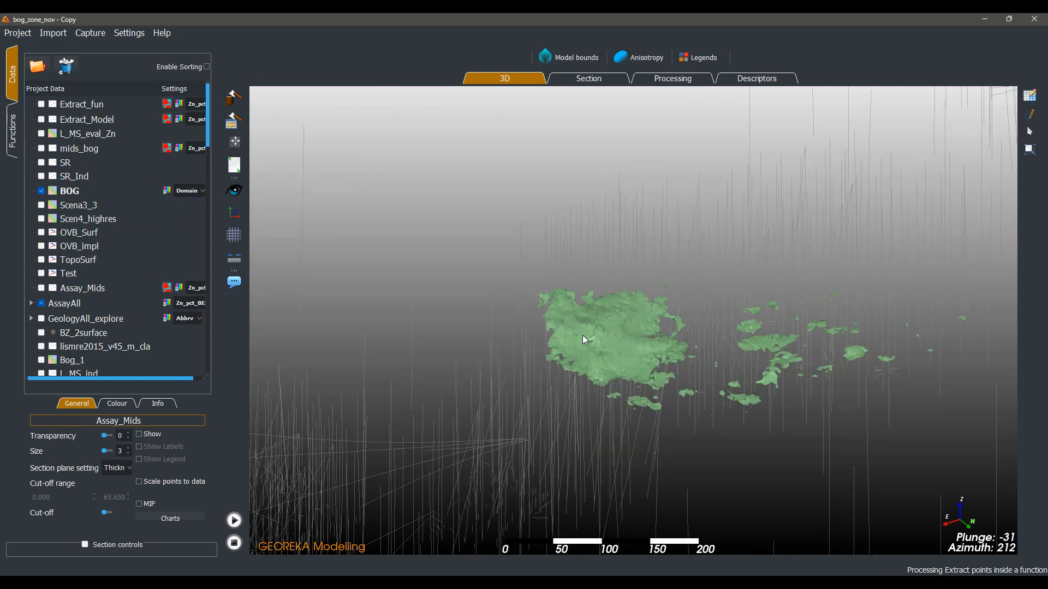
{"action": "scroll", "coordinate": [614, 326], "scroll_direction": "up", "scroll_amount": 2}
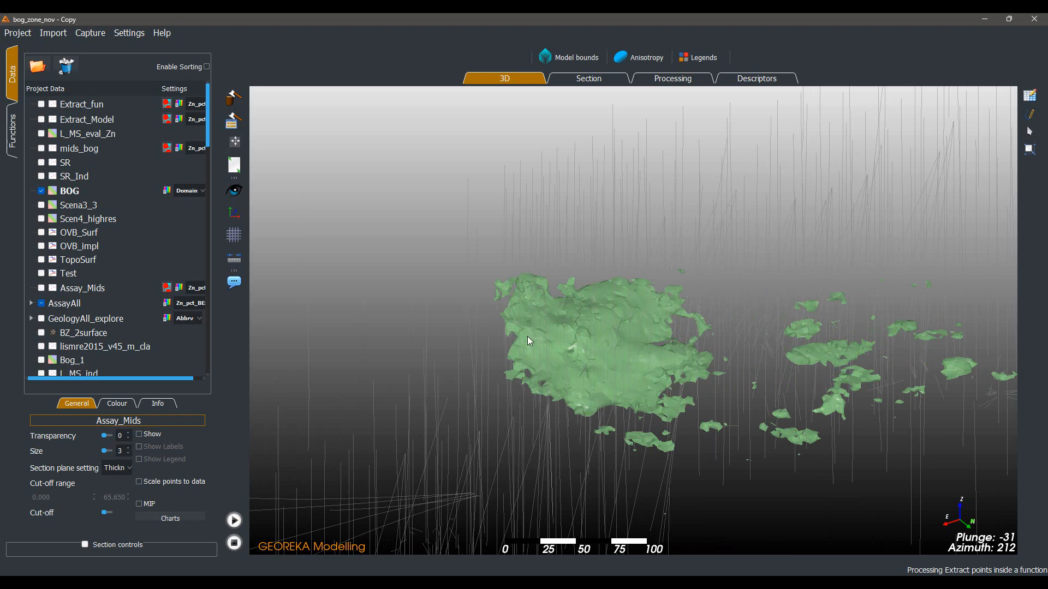
Clear the processing canvas and place BOG and Assay_Mids on it as workflow inputs
{"action": "left_click", "coordinate": [693, 83]}
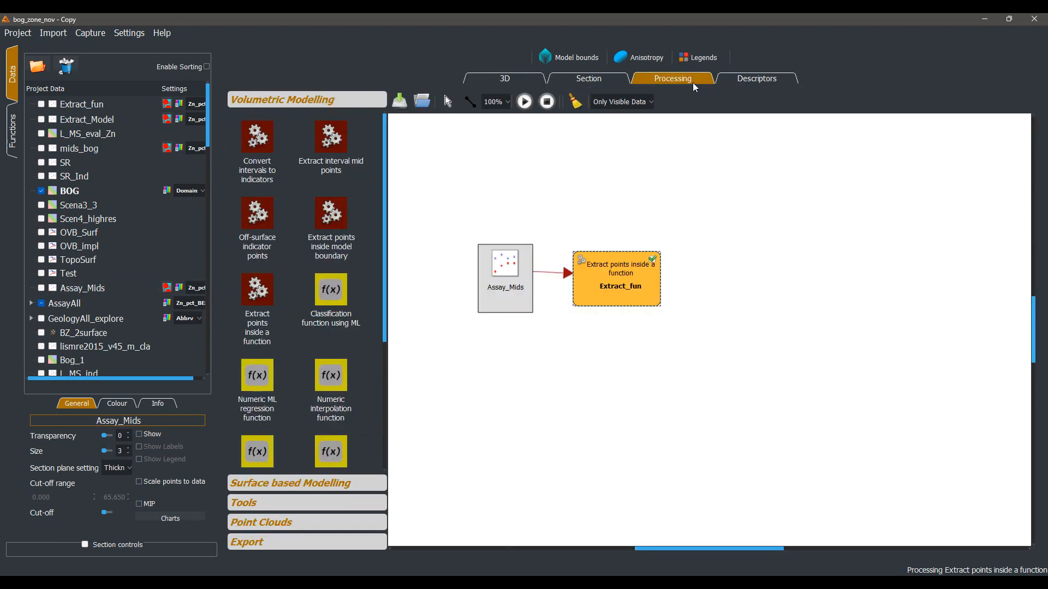
{"action": "left_click", "coordinate": [576, 100]}
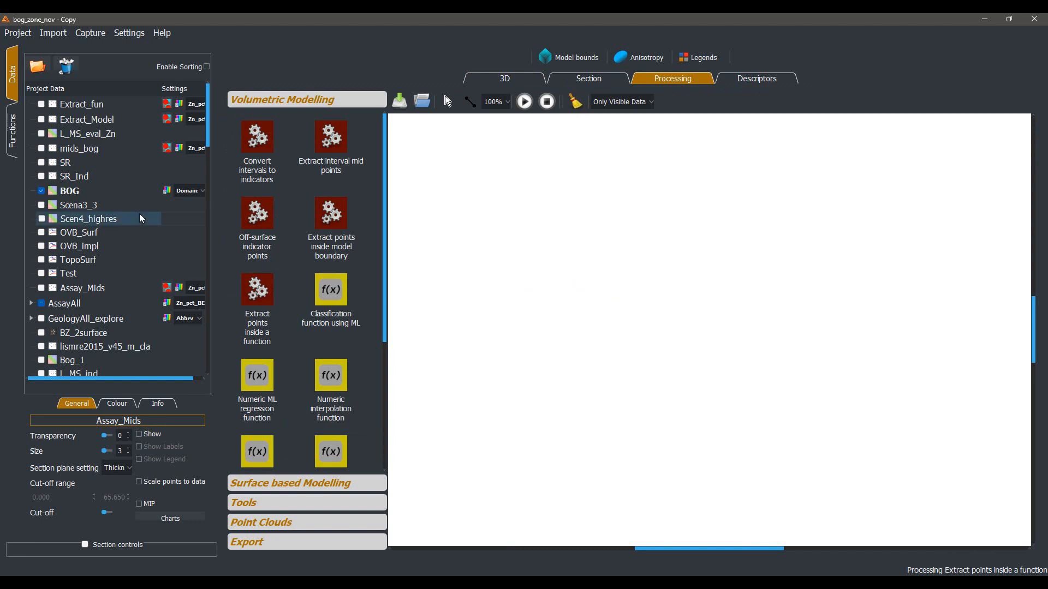
{"action": "left_click", "coordinate": [64, 191]}
{"action": "left_click_drag", "start_coordinate": [410, 208], "coordinate": [454, 230]}
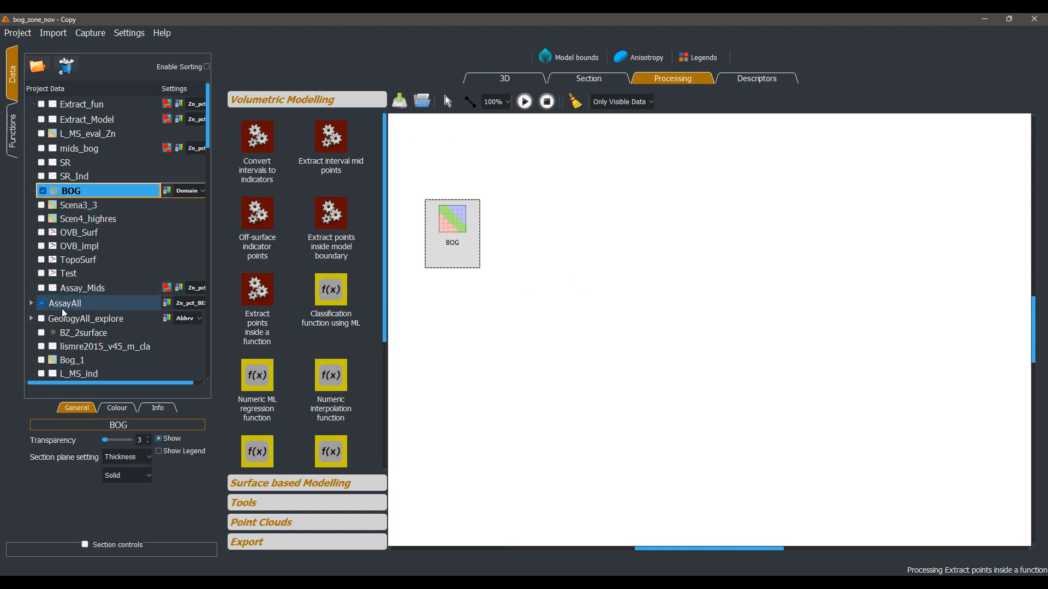
{"action": "left_click", "coordinate": [61, 308]}
{"action": "left_click_drag", "start_coordinate": [71, 291], "coordinate": [454, 318]}
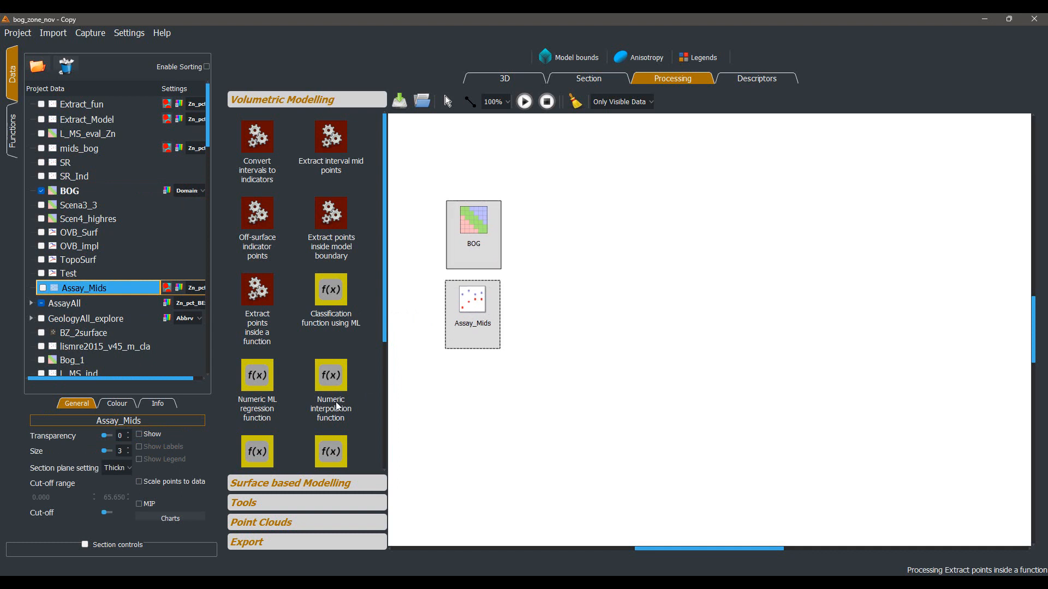
Add a Select points inside a domain process and connect BOG to it first, followed by Assay_Mids
{"action": "left_click", "coordinate": [304, 485]}
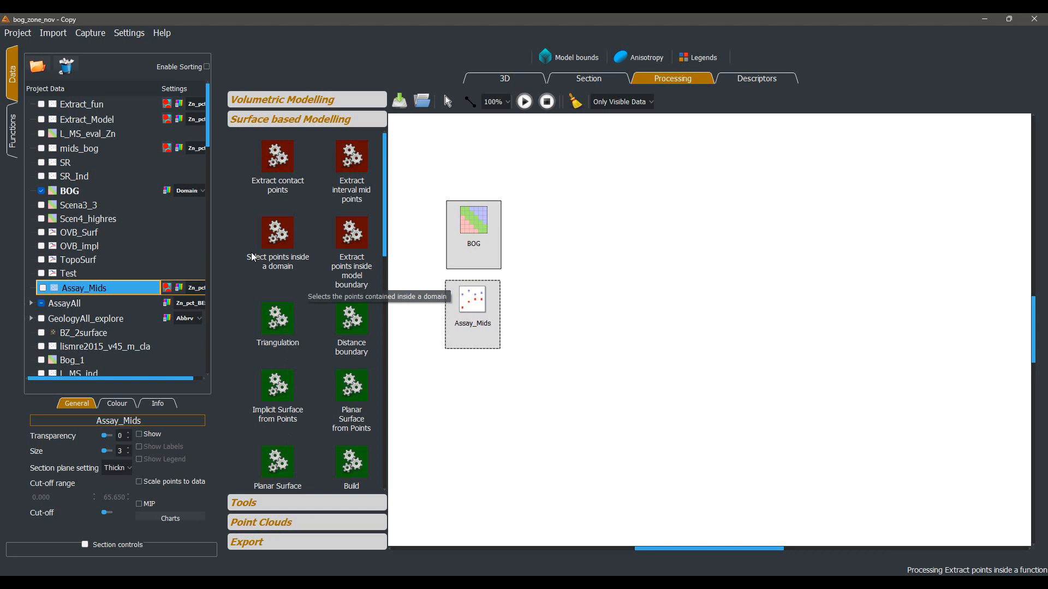
{"action": "left_click_drag", "start_coordinate": [273, 237], "coordinate": [566, 275]}
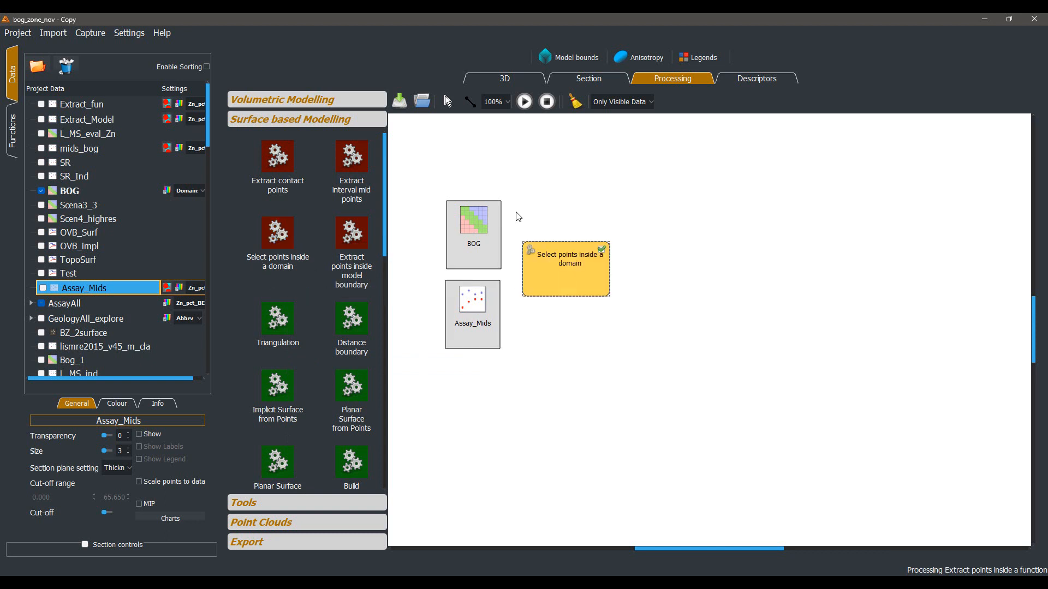
{"action": "left_click", "coordinate": [470, 101]}
{"action": "left_click_drag", "start_coordinate": [476, 240], "coordinate": [543, 267]}
{"action": "left_click_drag", "start_coordinate": [500, 315], "coordinate": [559, 286]}
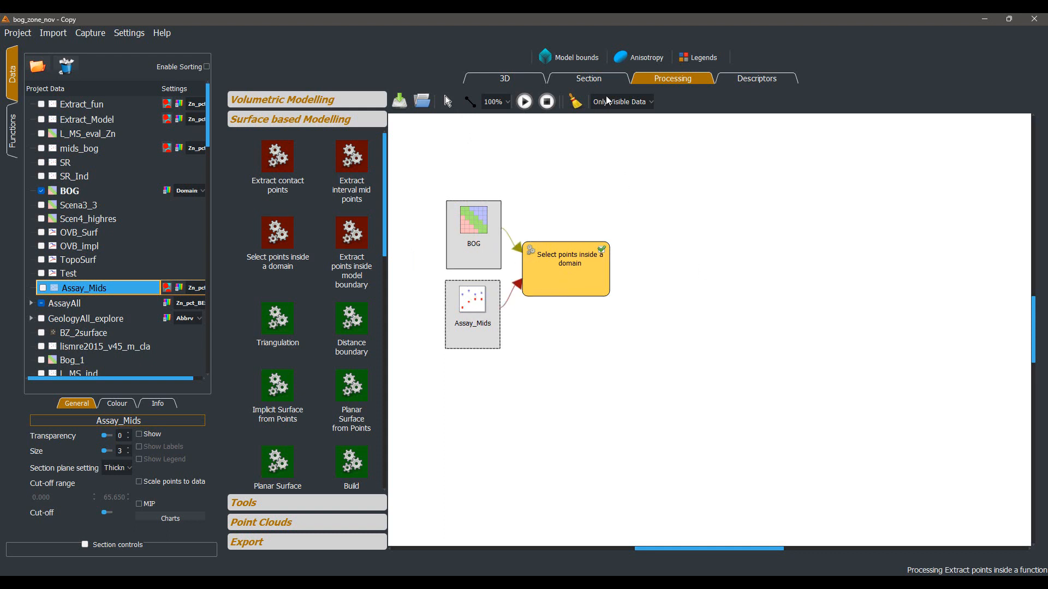
Name the output of the domain selection process Extract_Vis and run the workflow, returning to the 3D view
{"action": "left_click", "coordinate": [502, 82]}
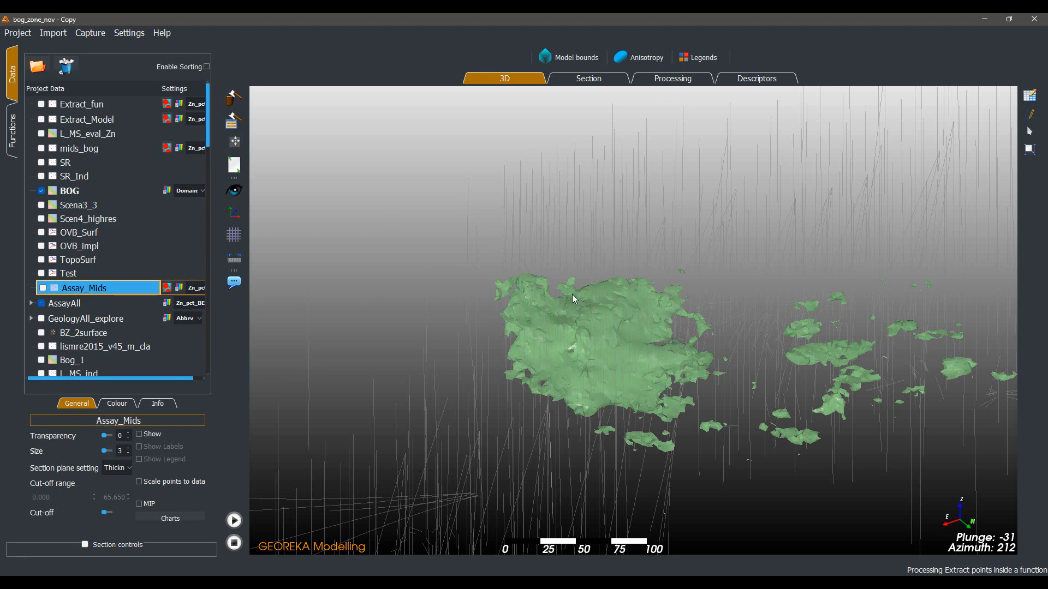
{"action": "scroll", "coordinate": [588, 334], "scroll_direction": "down", "scroll_amount": 2}
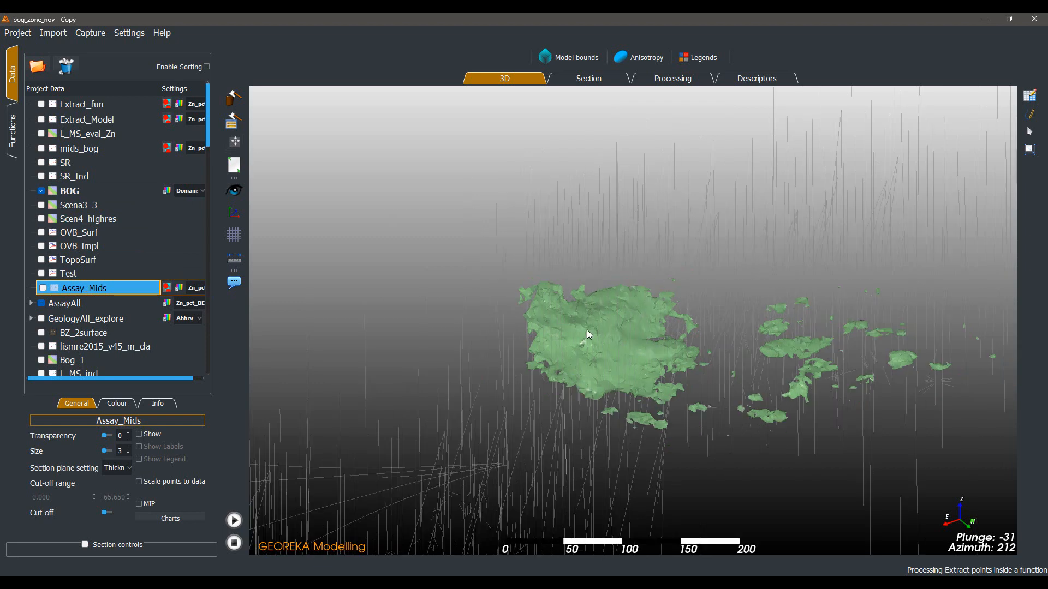
{"action": "left_click", "coordinate": [660, 80]}
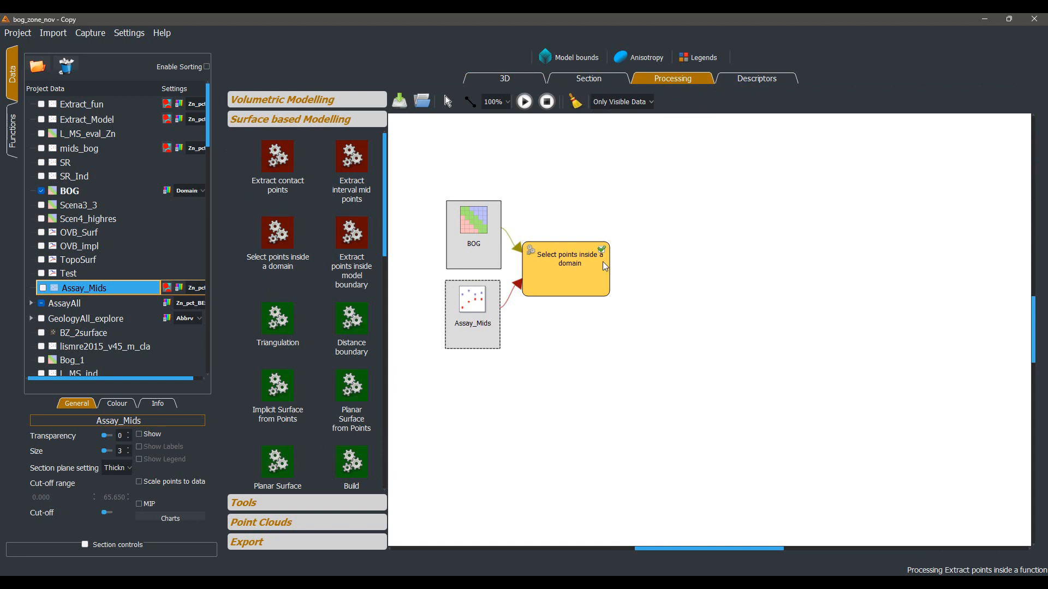
{"action": "double_click", "coordinate": [565, 280]}
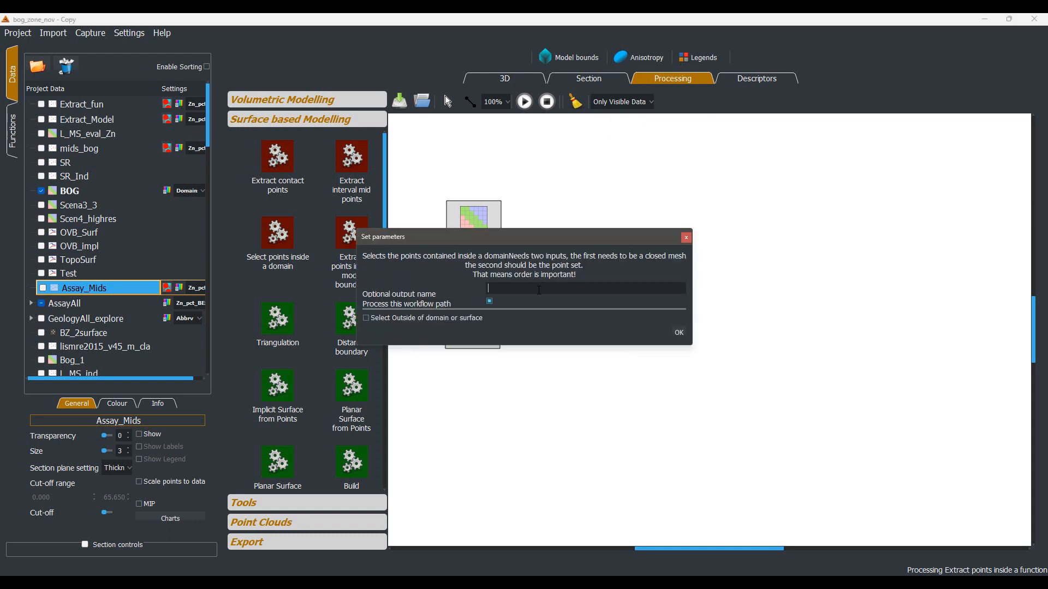
{"action": "type", "text": "Extract_Vis"}
{"action": "left_click", "coordinate": [678, 332]}
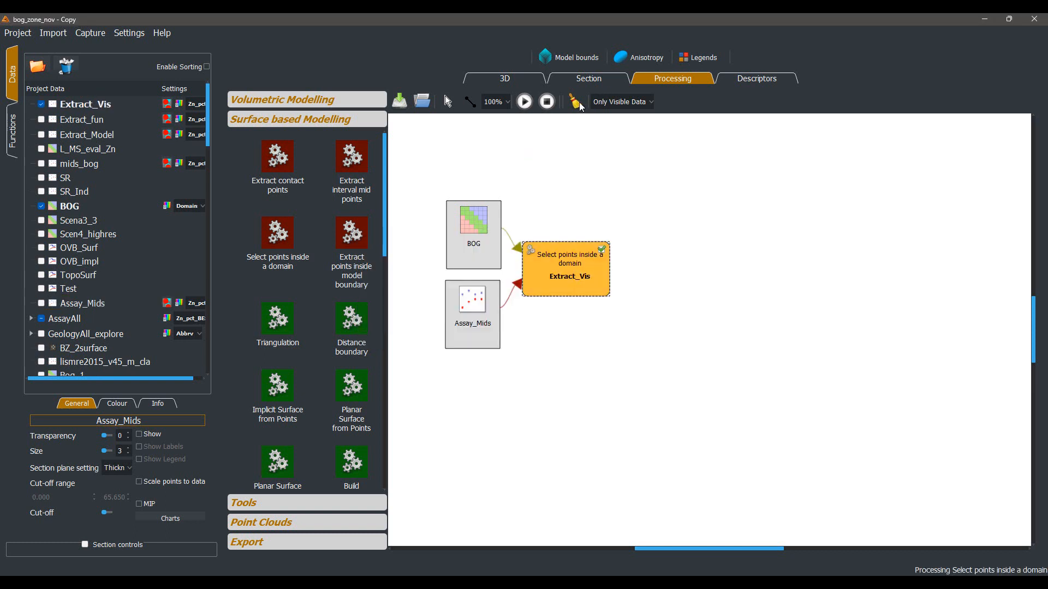
{"action": "left_click", "coordinate": [515, 81]}
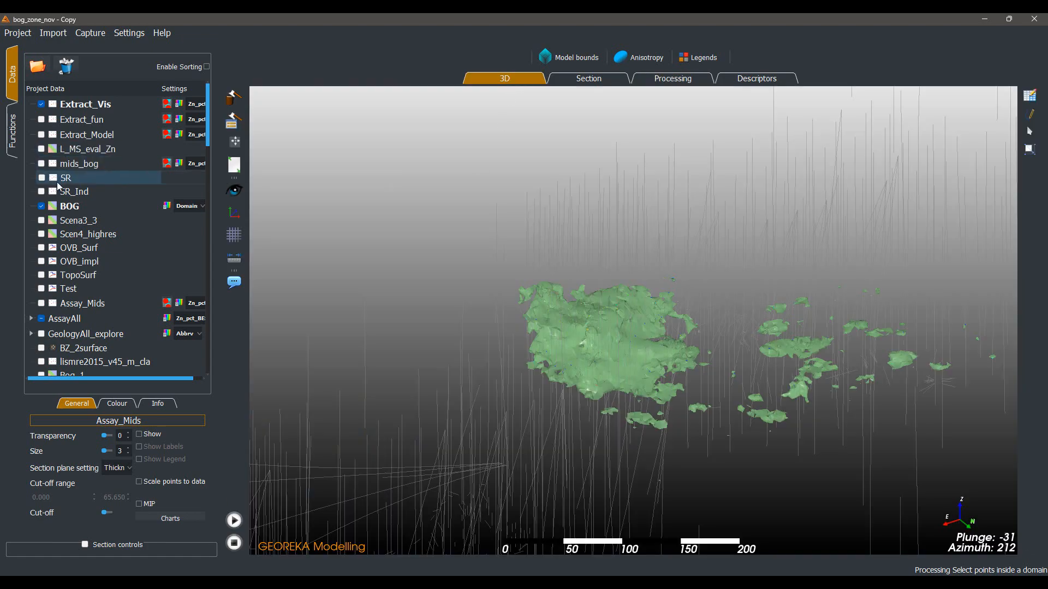
Hide the BOG domain model and inspect the Extract_Vis points in 3D from different angles
{"action": "left_click", "coordinate": [42, 206]}
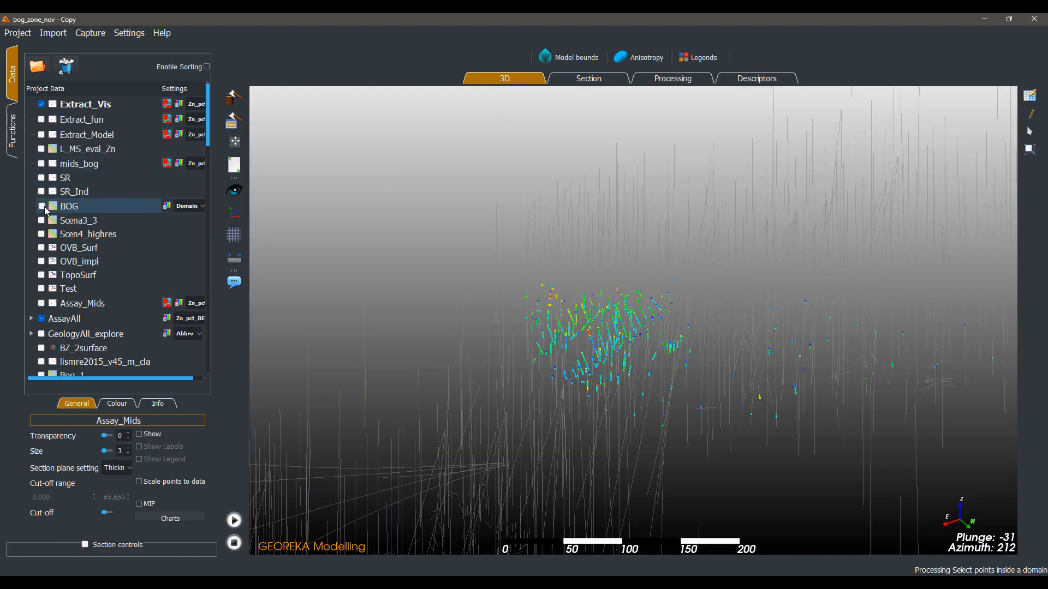
{"action": "left_click_drag", "start_coordinate": [664, 362], "coordinate": [682, 469]}
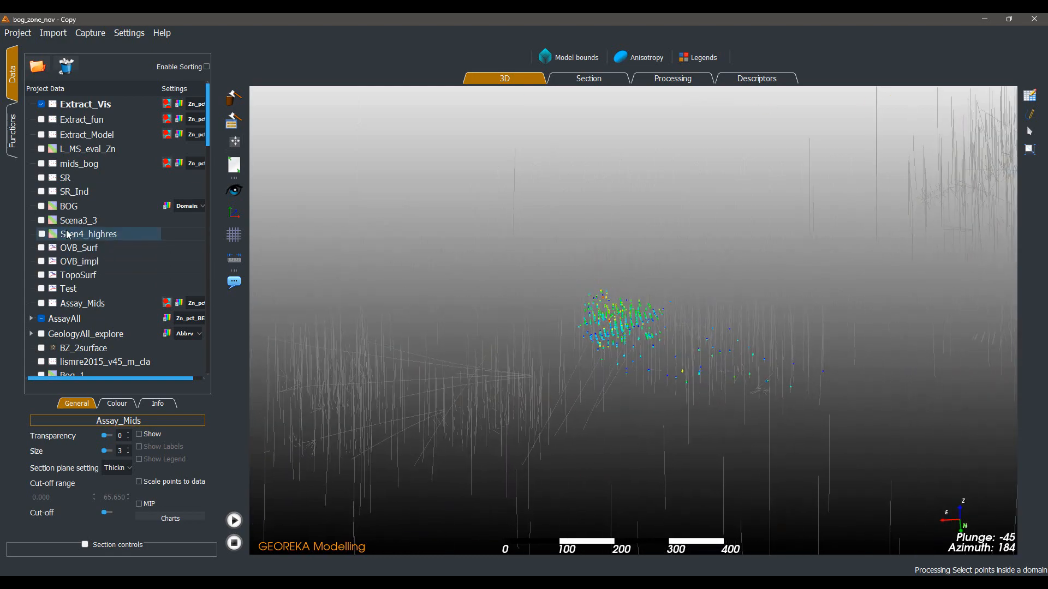
{"action": "scroll", "coordinate": [616, 333], "scroll_direction": "up", "scroll_amount": 5}
{"action": "left_click_drag", "start_coordinate": [587, 362], "coordinate": [640, 346]}
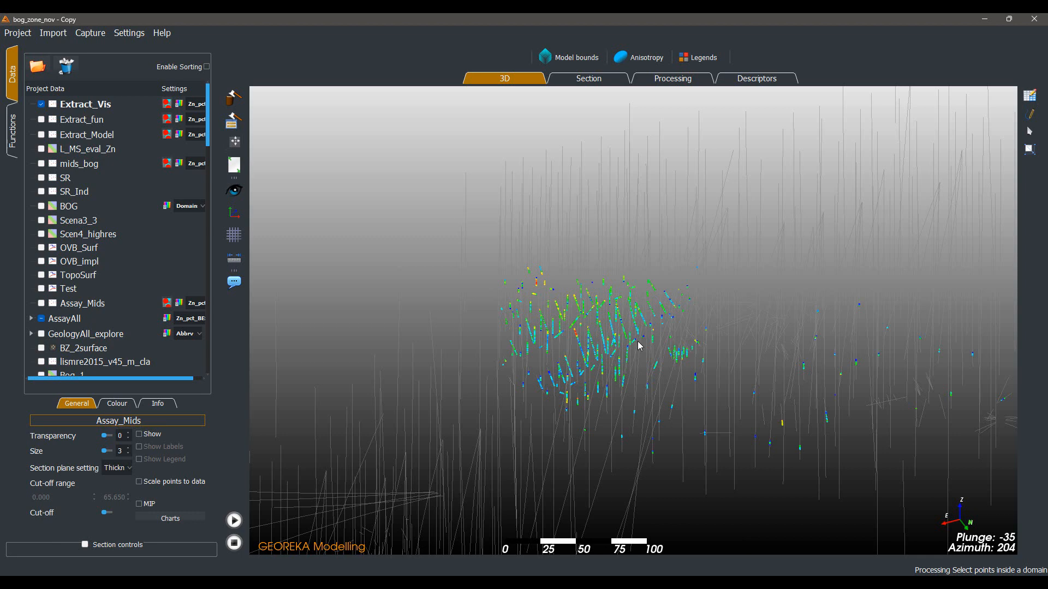
{"action": "scroll", "coordinate": [704, 324], "scroll_direction": "down", "scroll_amount": 5}
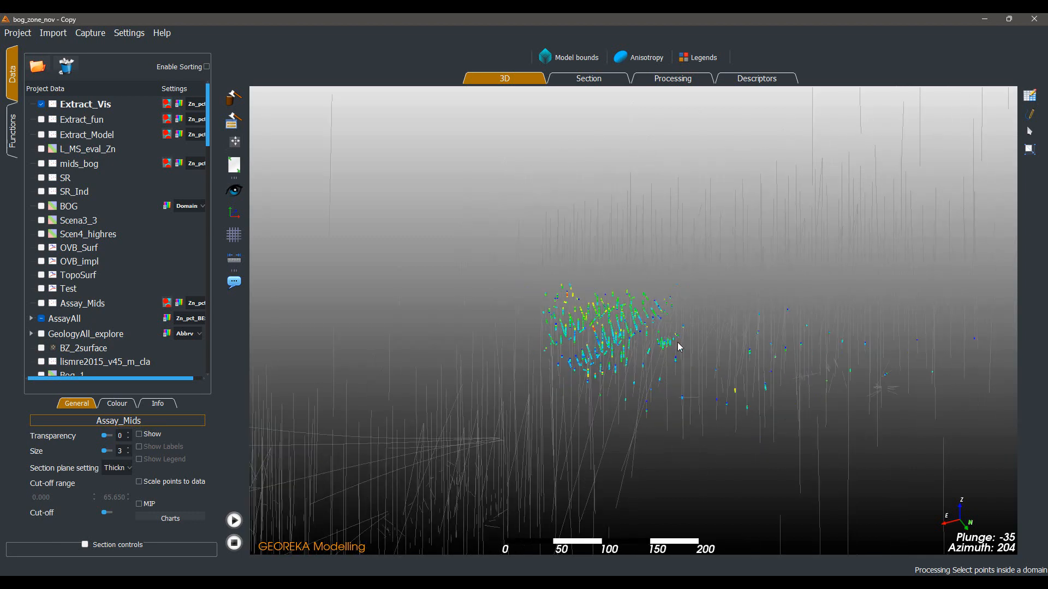
{"action": "left_click_drag", "start_coordinate": [728, 380], "coordinate": [692, 385]}
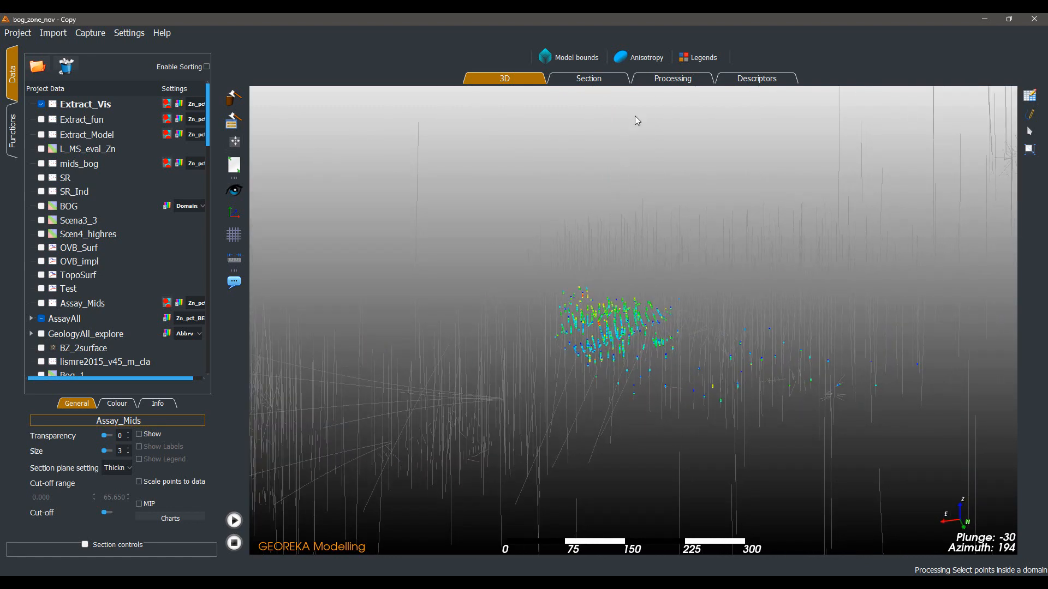
Place Extract_Vis on the processing canvas, add a Numeric ML regression function and connect the points to it
{"action": "left_click", "coordinate": [665, 80]}
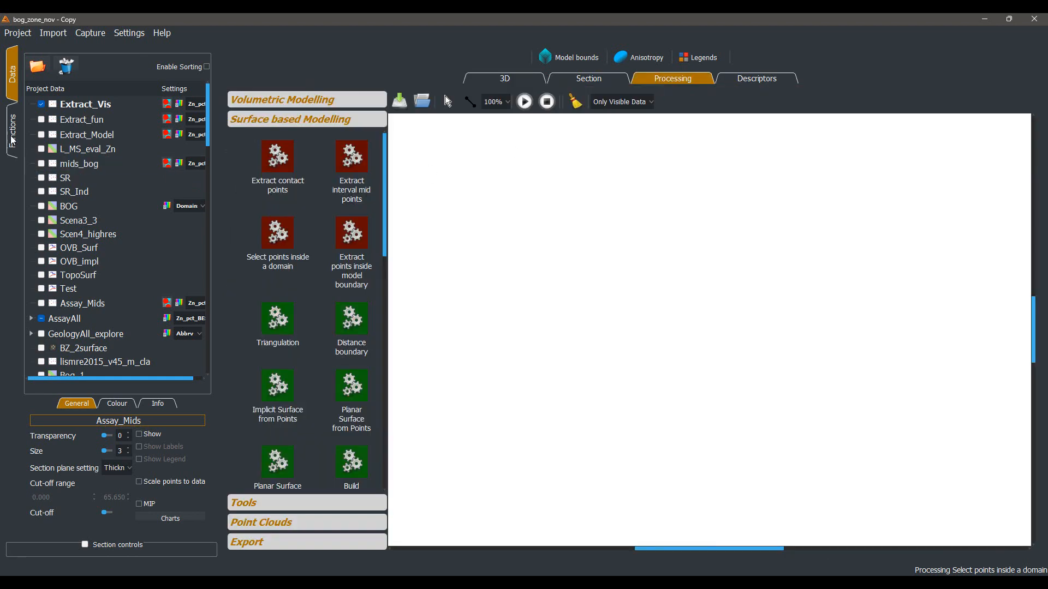
{"action": "left_click", "coordinate": [72, 106]}
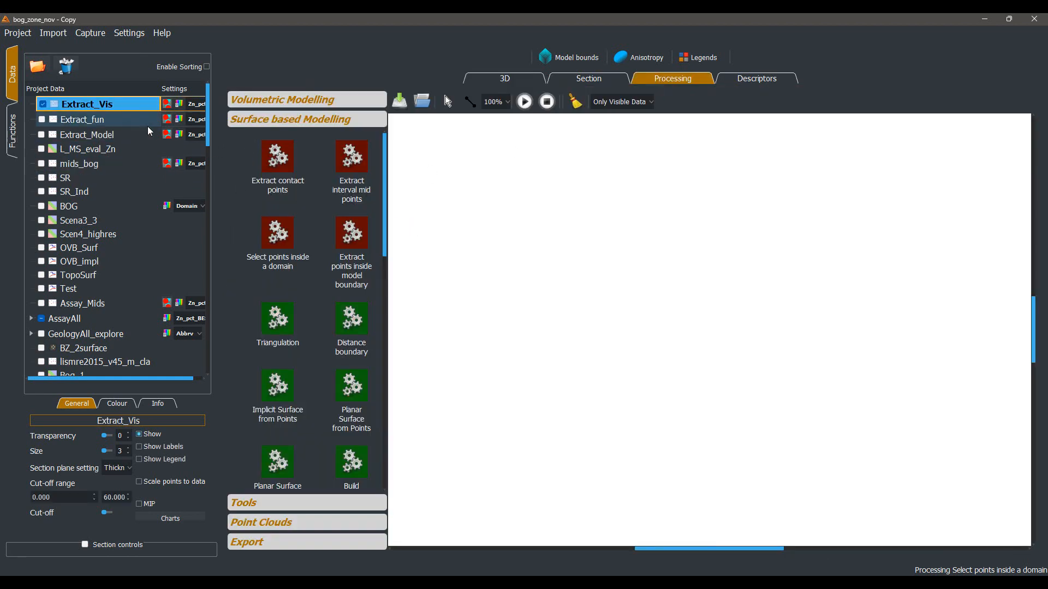
{"action": "left_click_drag", "start_coordinate": [88, 104], "coordinate": [491, 269]}
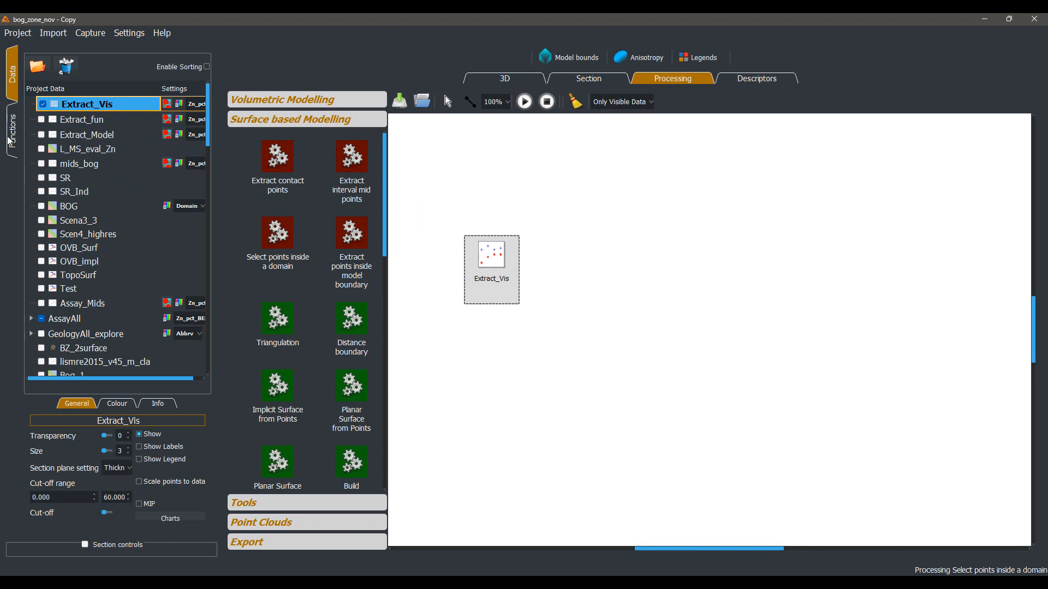
{"action": "left_click", "coordinate": [296, 97]}
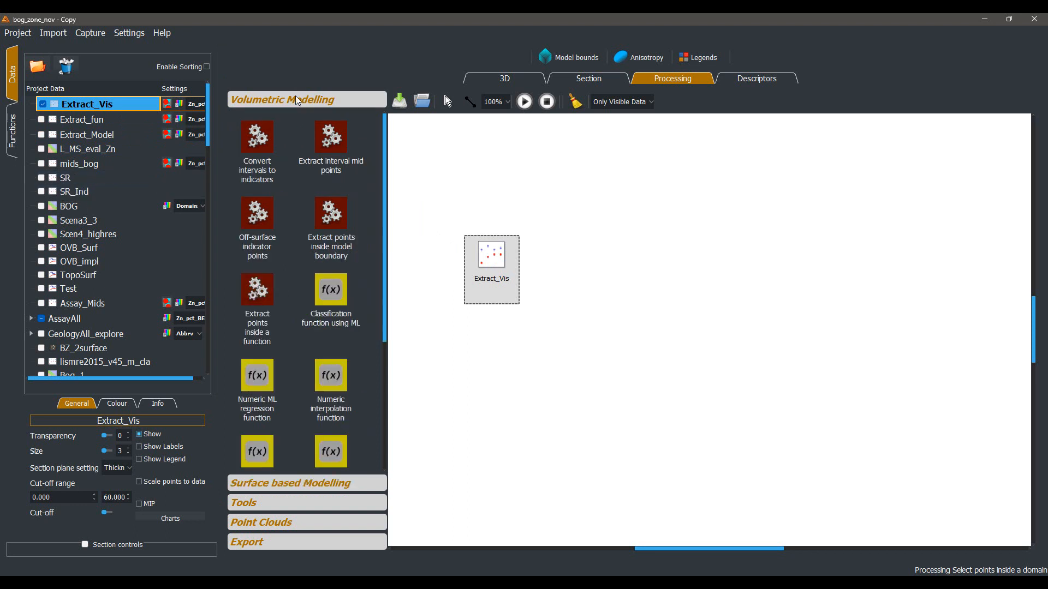
{"action": "scroll", "coordinate": [358, 273], "scroll_direction": "down", "scroll_amount": 3}
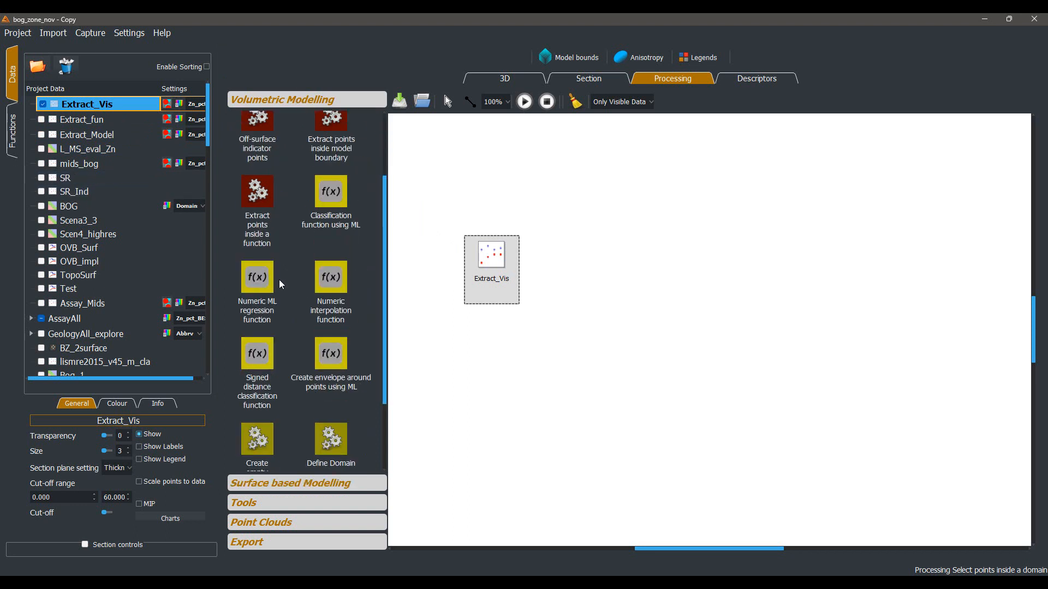
{"action": "left_click_drag", "start_coordinate": [259, 283], "coordinate": [592, 278]}
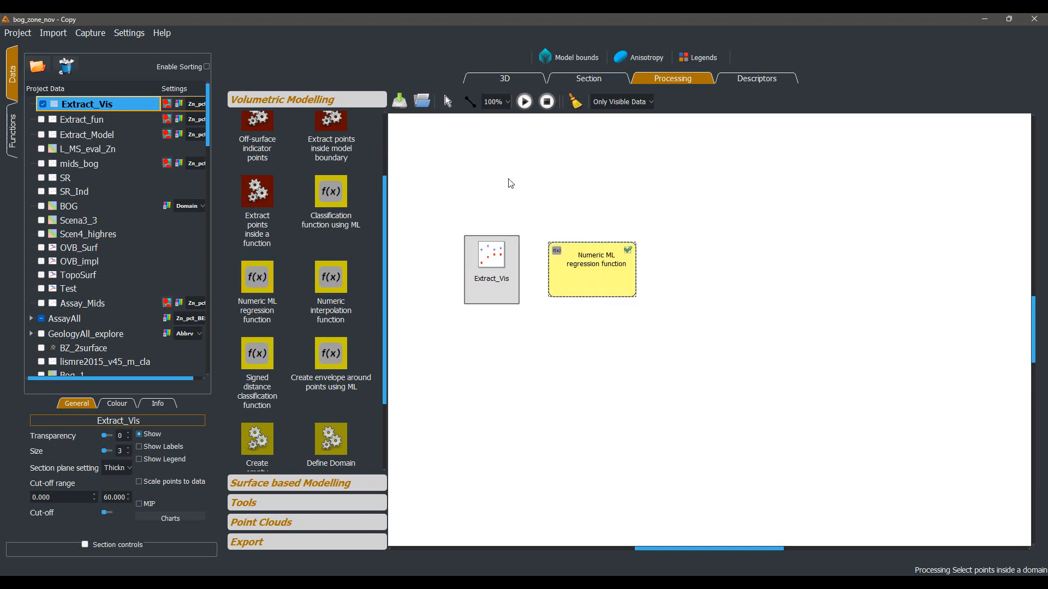
{"action": "left_click_drag", "start_coordinate": [492, 270], "coordinate": [571, 269]}
Choose Zn_pct_BEST as the regression function's data column and accept the parameters
{"action": "left_click", "coordinate": [579, 283]}
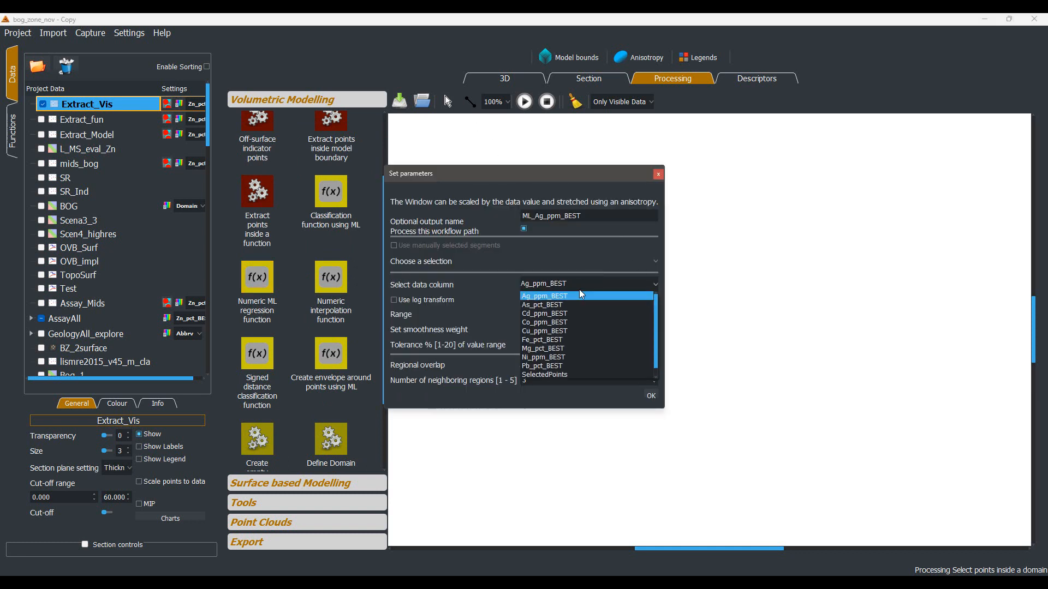
{"action": "scroll", "coordinate": [582, 371], "scroll_direction": "down", "scroll_amount": 1}
{"action": "left_click", "coordinate": [582, 373]}
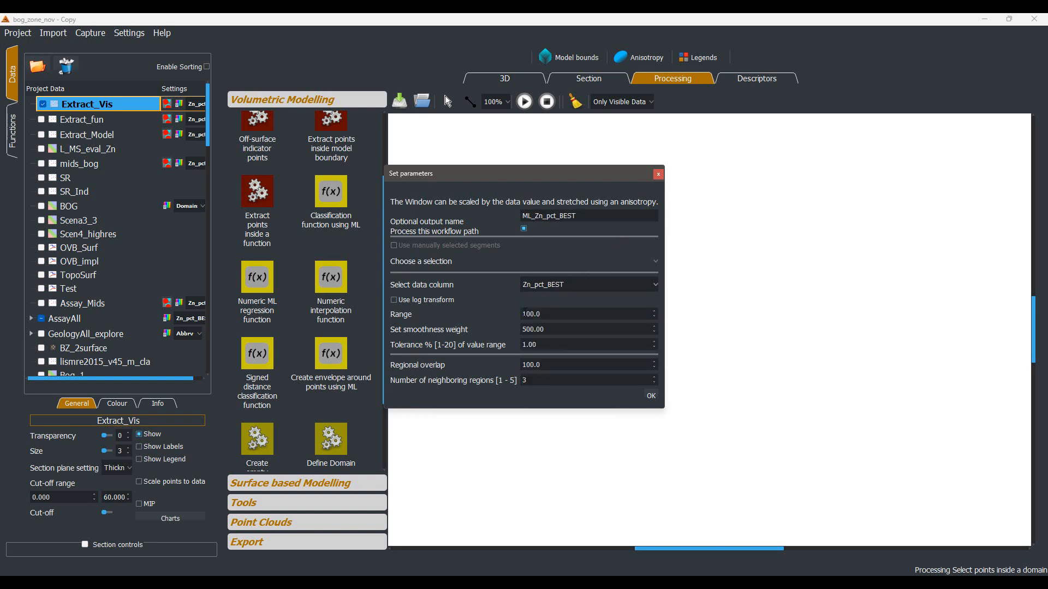
{"action": "left_click", "coordinate": [650, 396]}
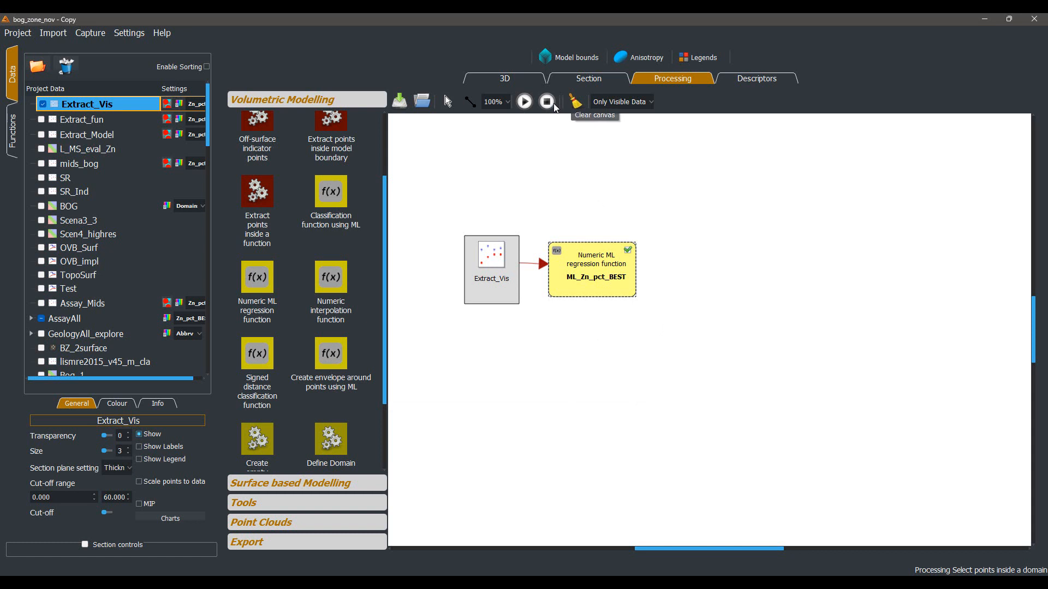
Clear the regression workflow from the processing canvas and return to the 3D view
{"action": "left_click", "coordinate": [578, 103]}
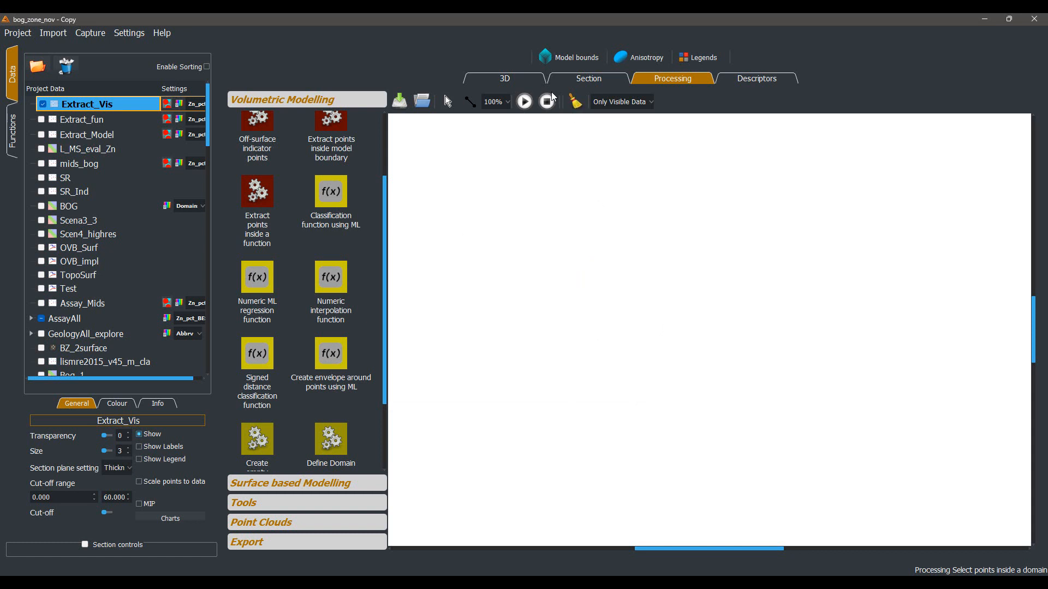
{"action": "left_click", "coordinate": [506, 79]}
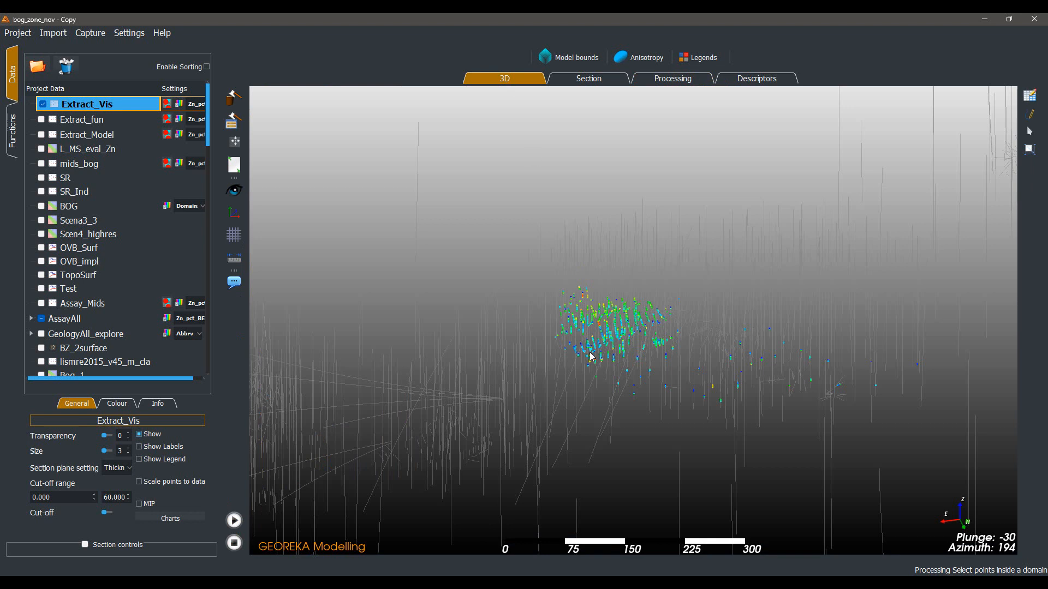